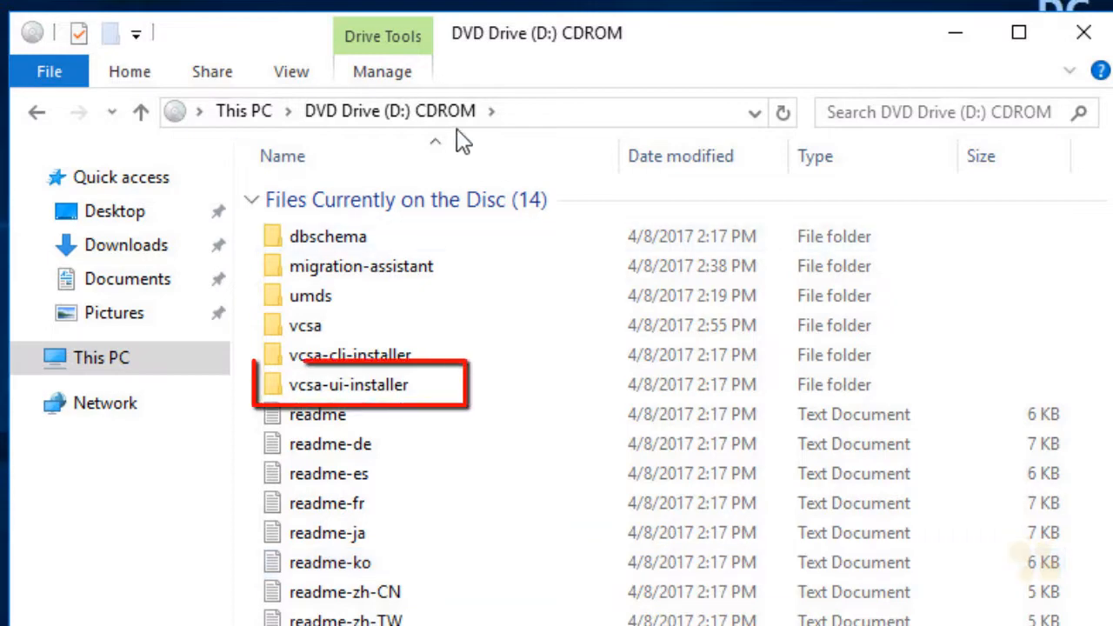
- Launch the installer application from the DVD's vcsa-ui-installer\win32 folder and maximize its window
click(377, 393)
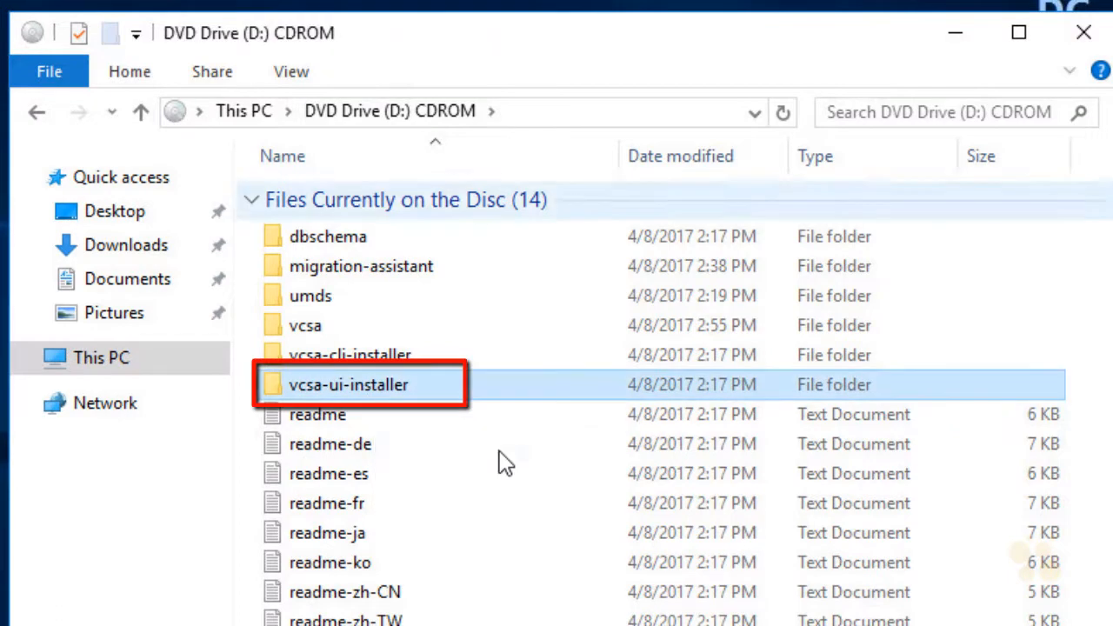
double_click(426, 398)
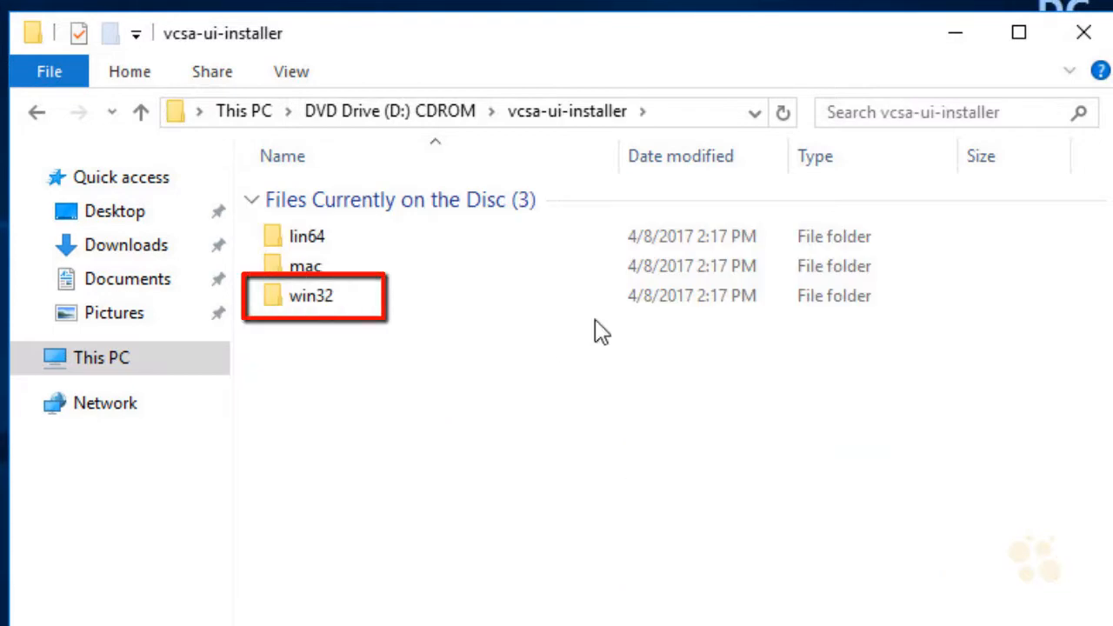
double_click(353, 304)
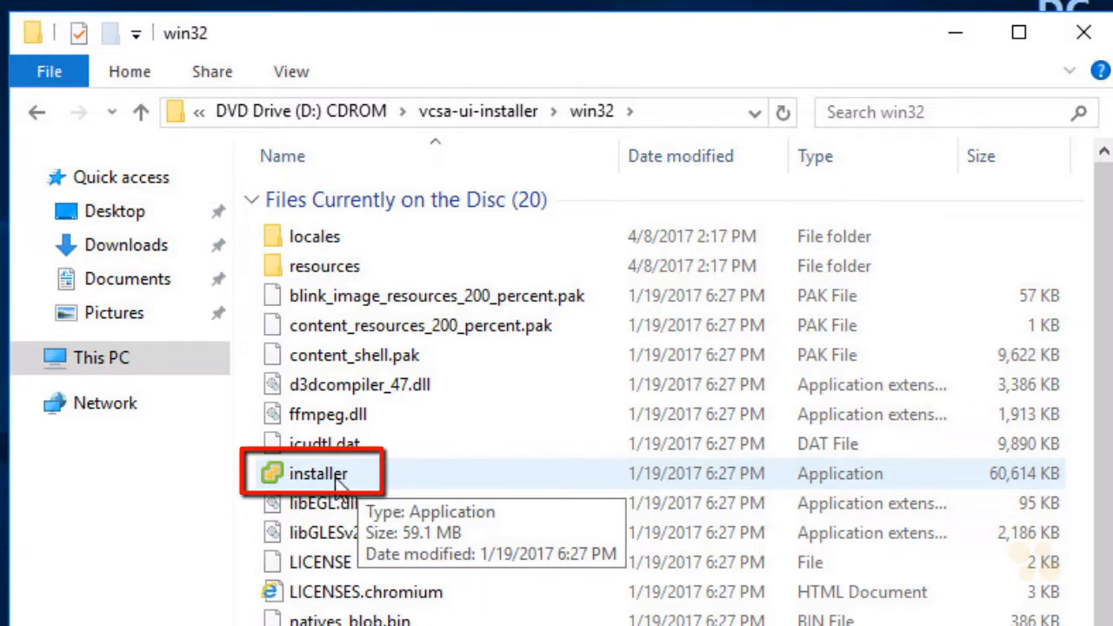
double_click(337, 478)
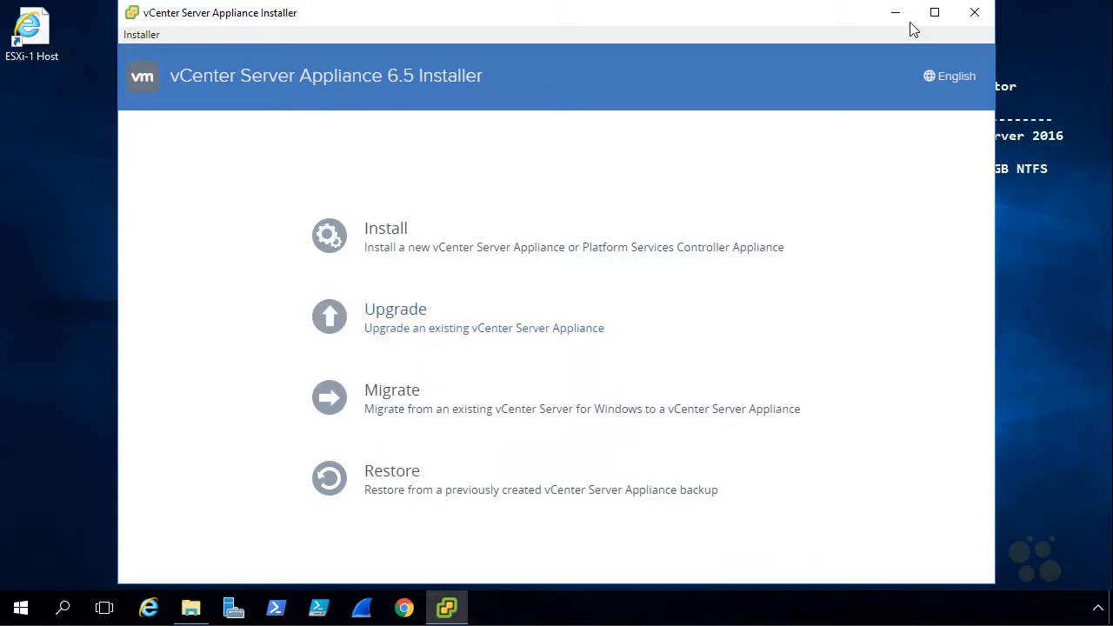
click(934, 13)
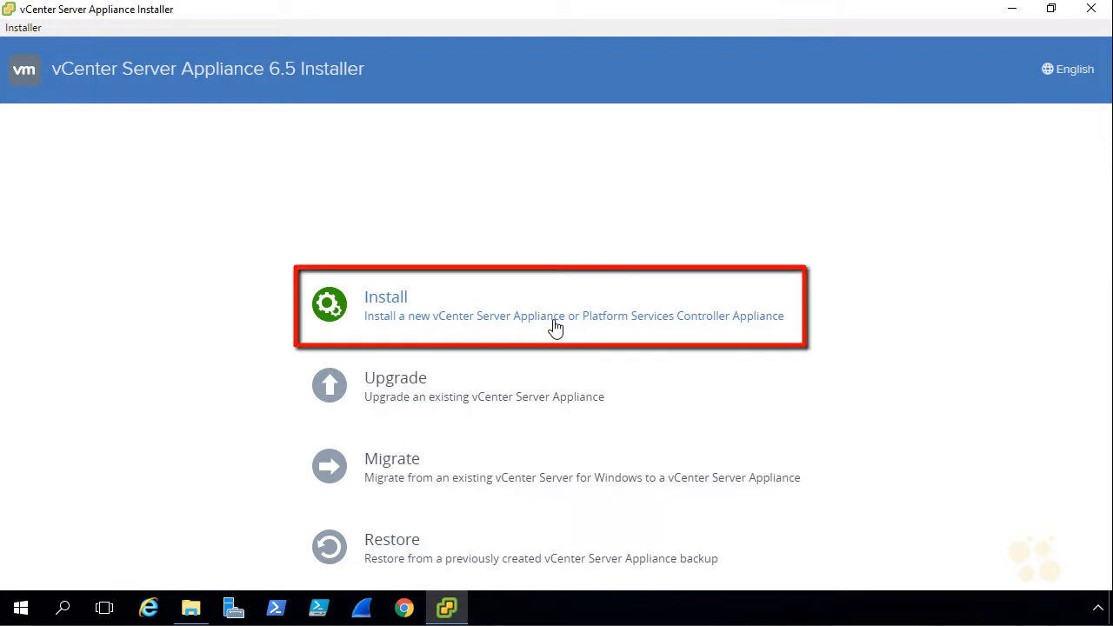
- Start a new appliance install, accept the license agreement, and use the vCenter Server with an Embedded Platform Services Controller deployment type
click(395, 303)
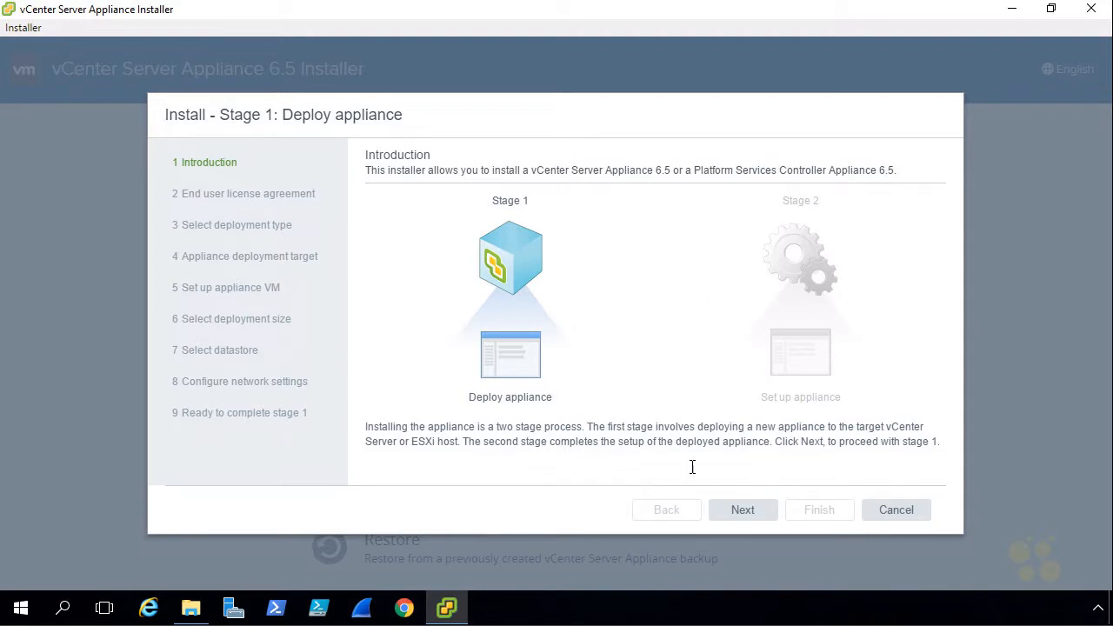
click(767, 518)
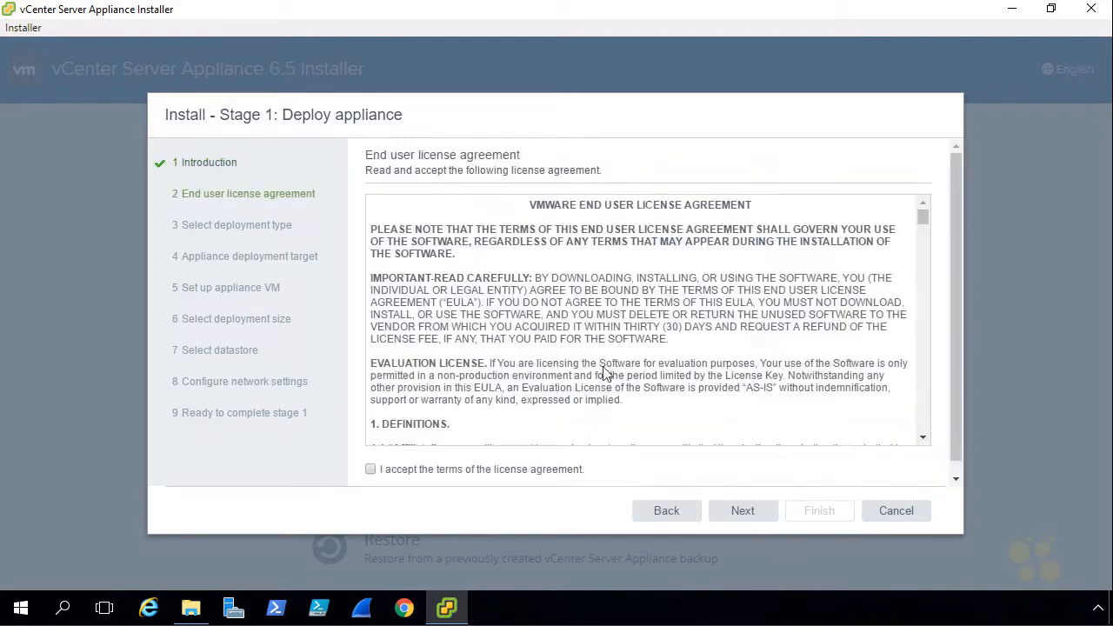
click(372, 470)
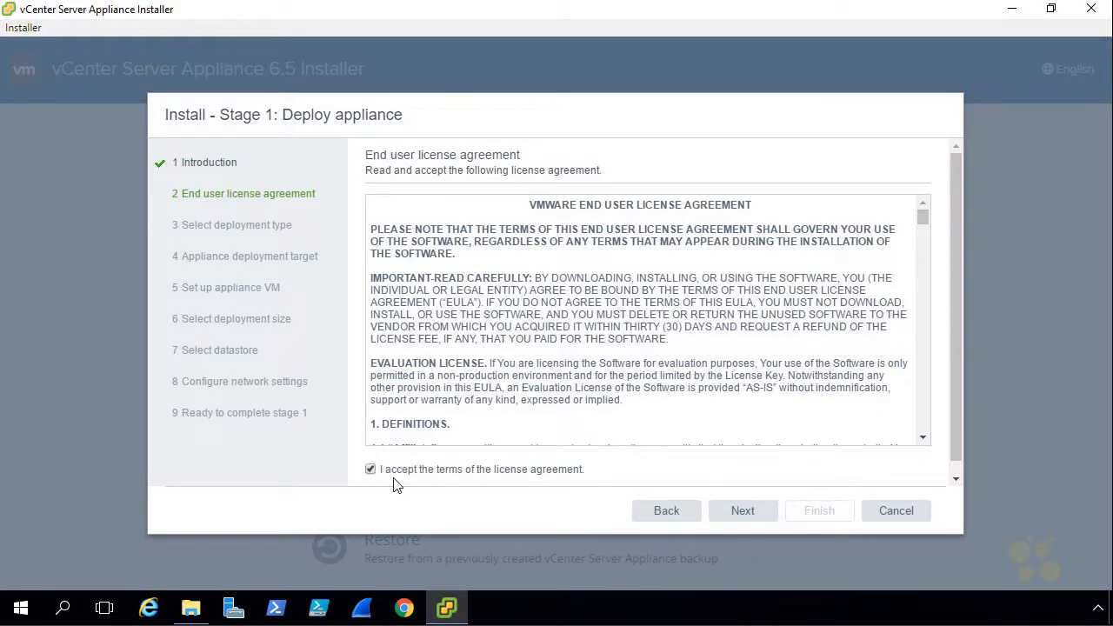
click(765, 517)
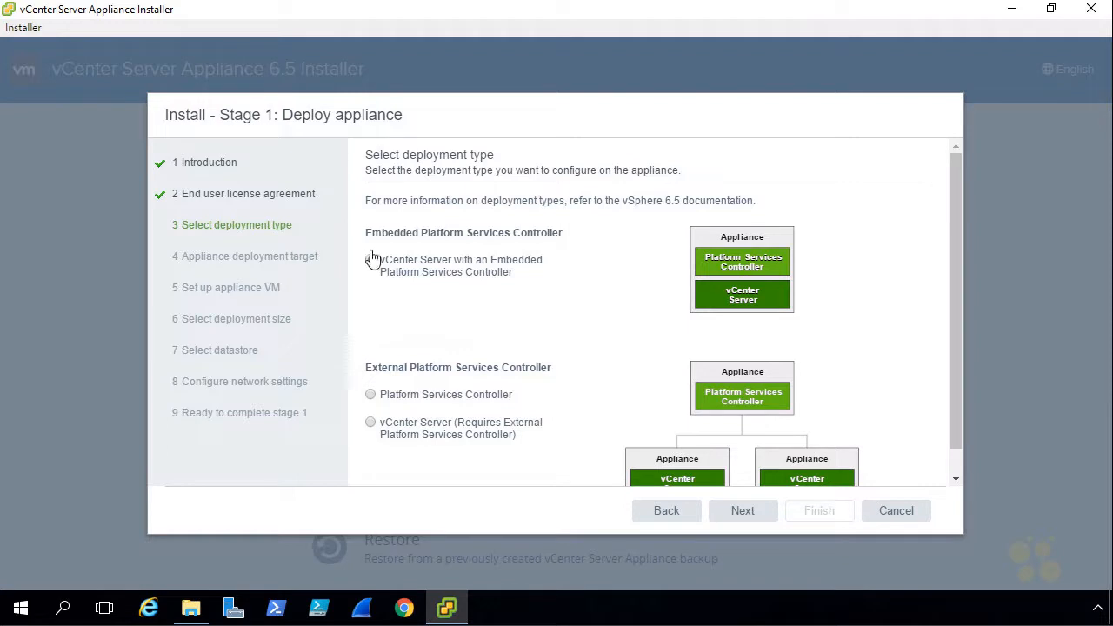
click(743, 511)
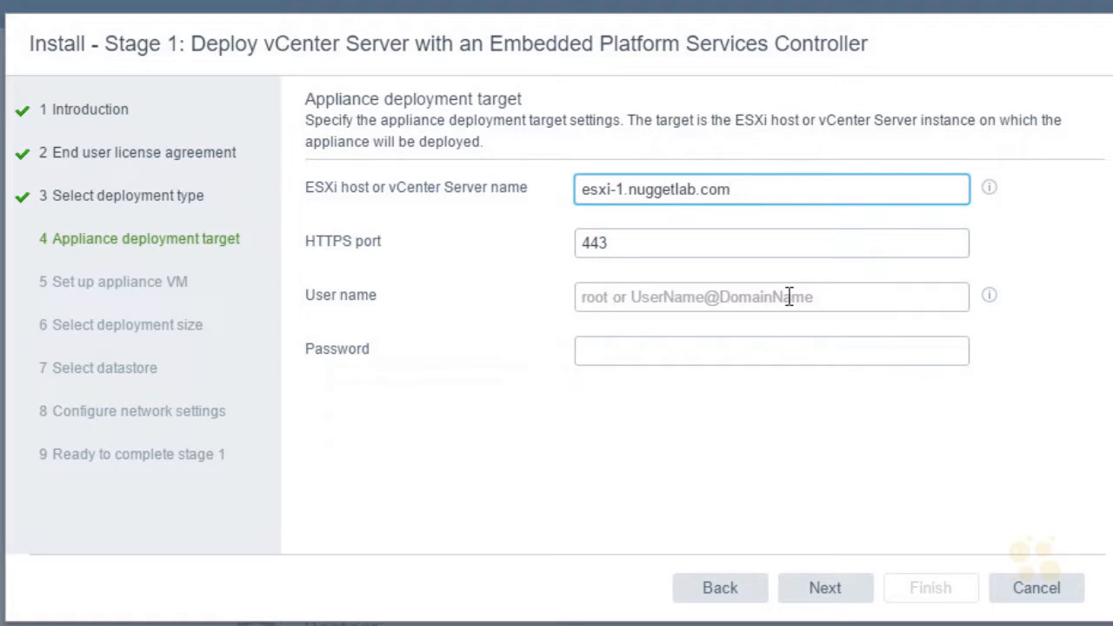
- Target ESXi host esxi-1.nuggetlab.com on port 443 with user root and the host password, and accept its certificate
click(617, 300)
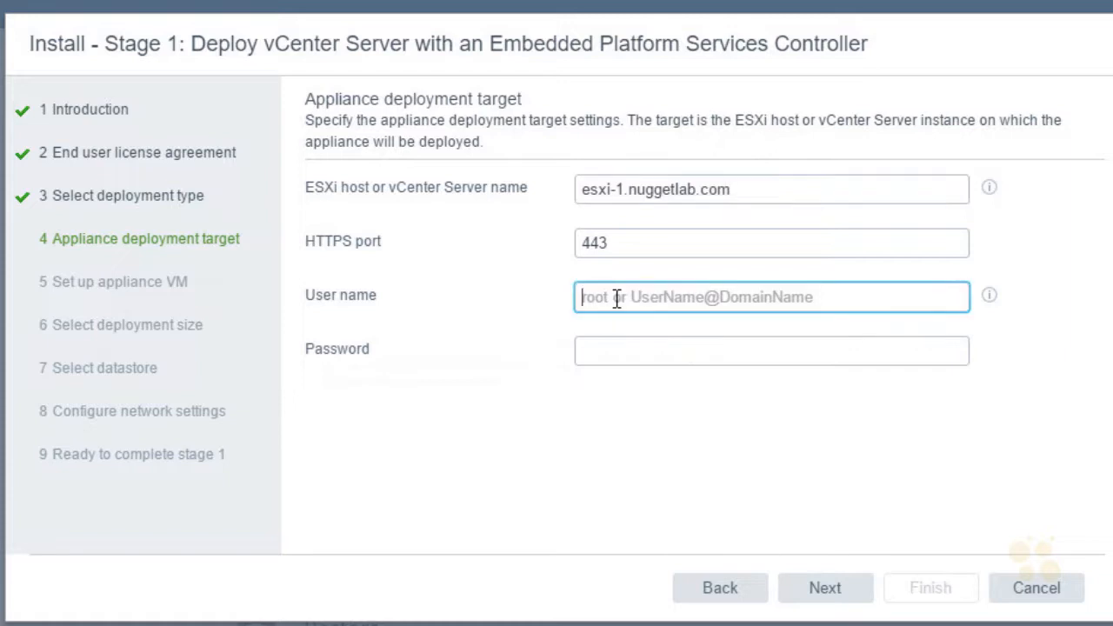
text(root)
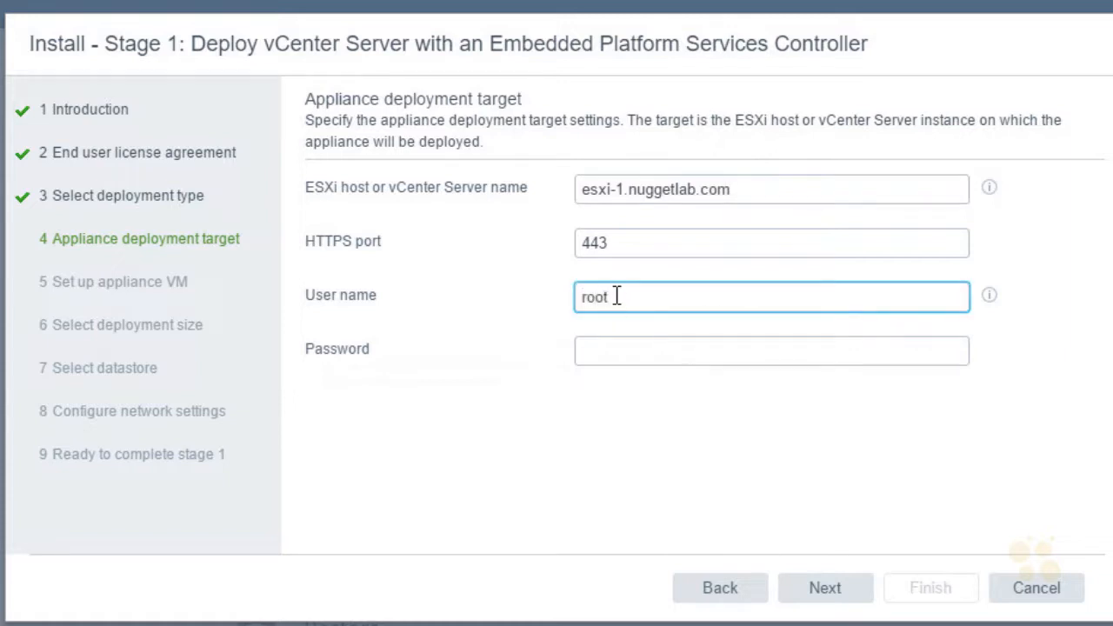
click(600, 353)
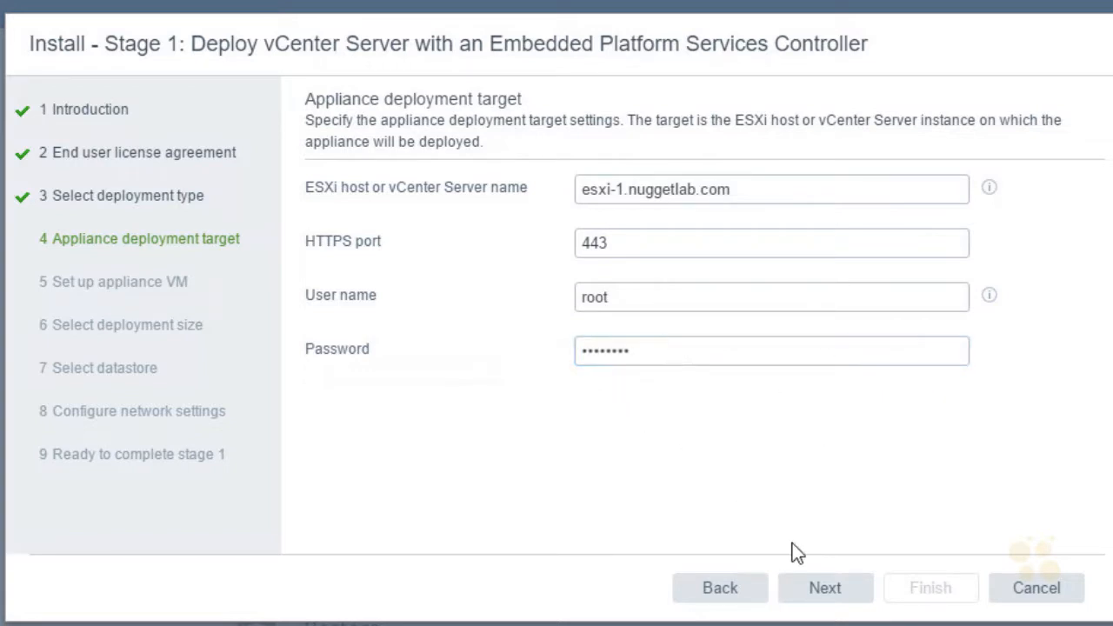
click(850, 594)
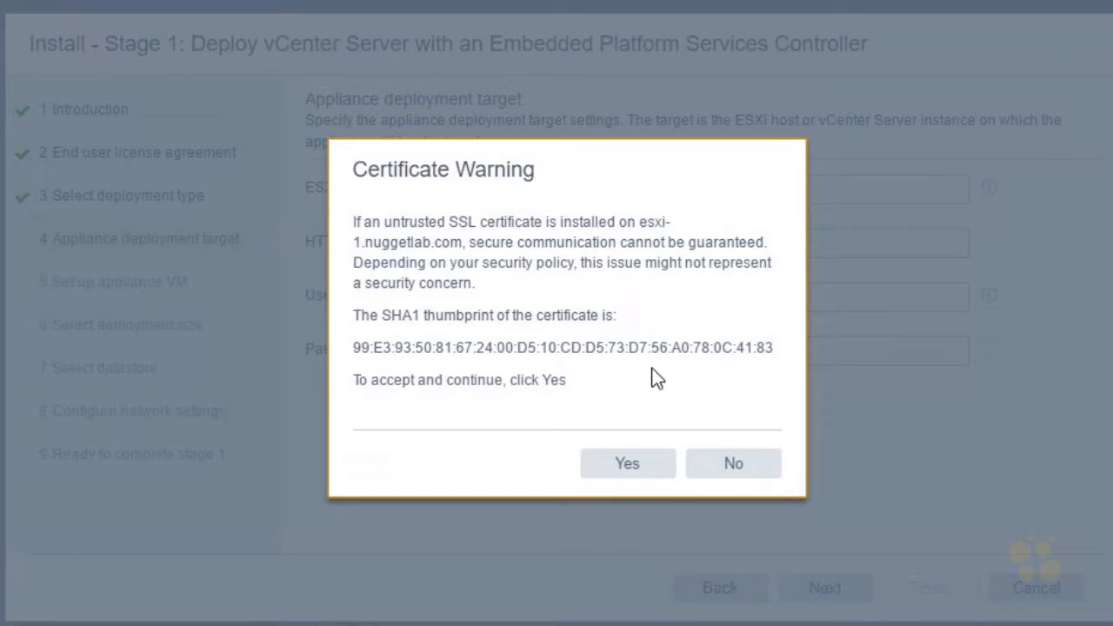
click(655, 475)
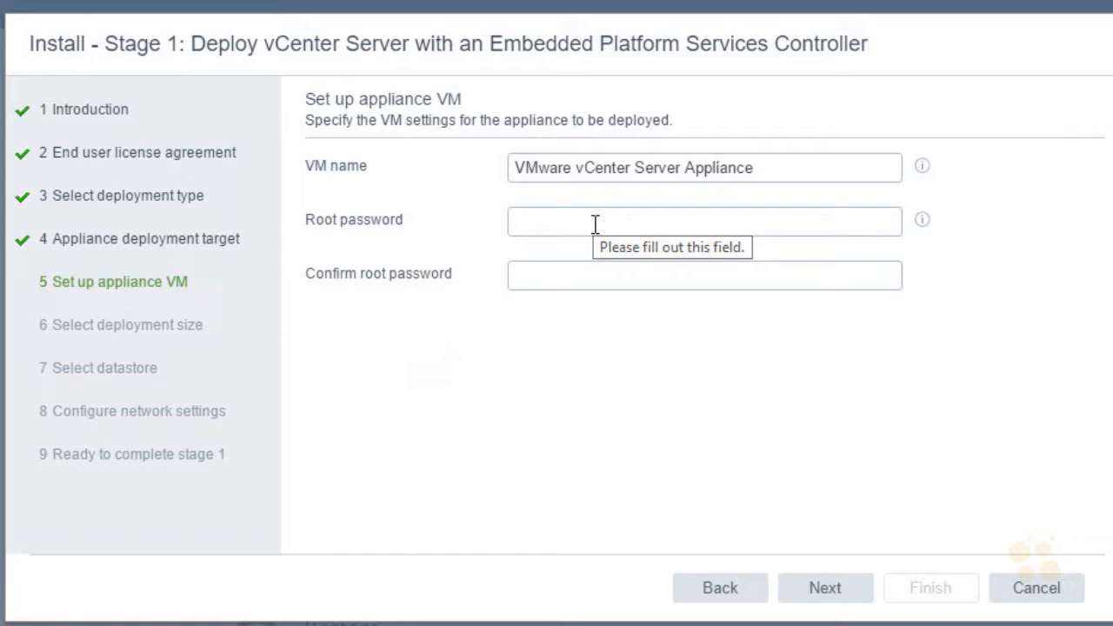
- Enter and confirm the appliance VM's root password, keeping the VM name VMware vCenter Server Appliance
click(565, 224)
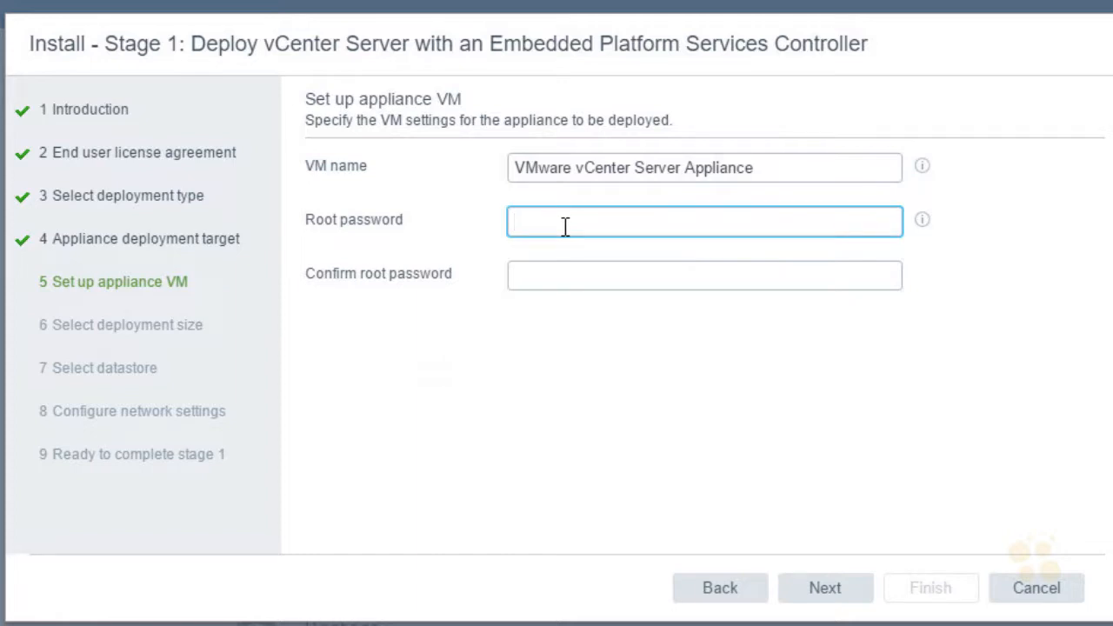
click(606, 283)
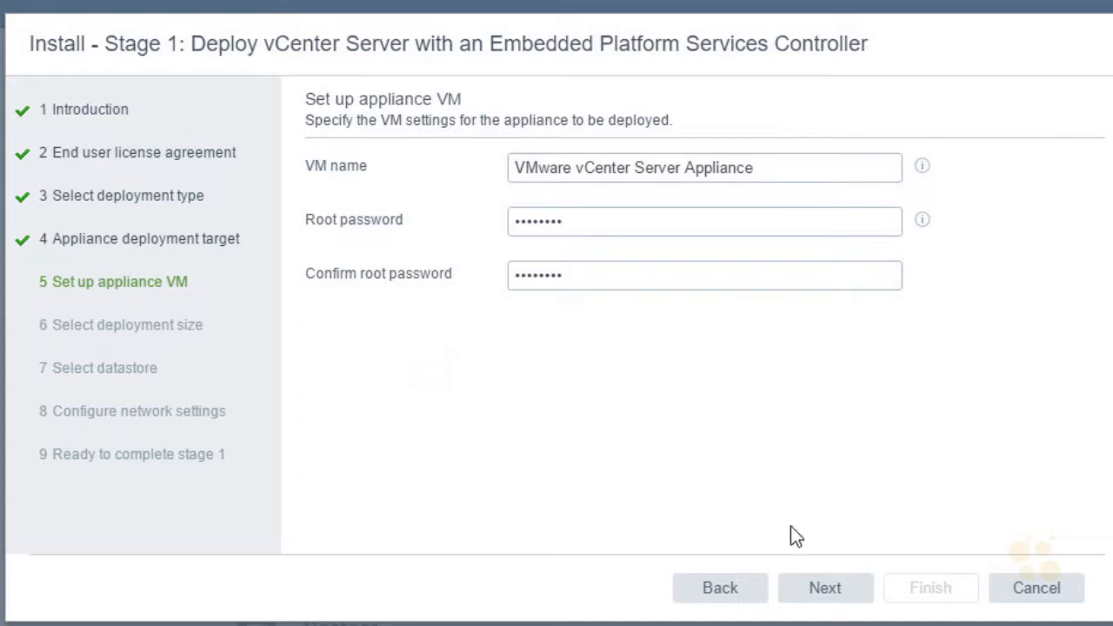
click(857, 597)
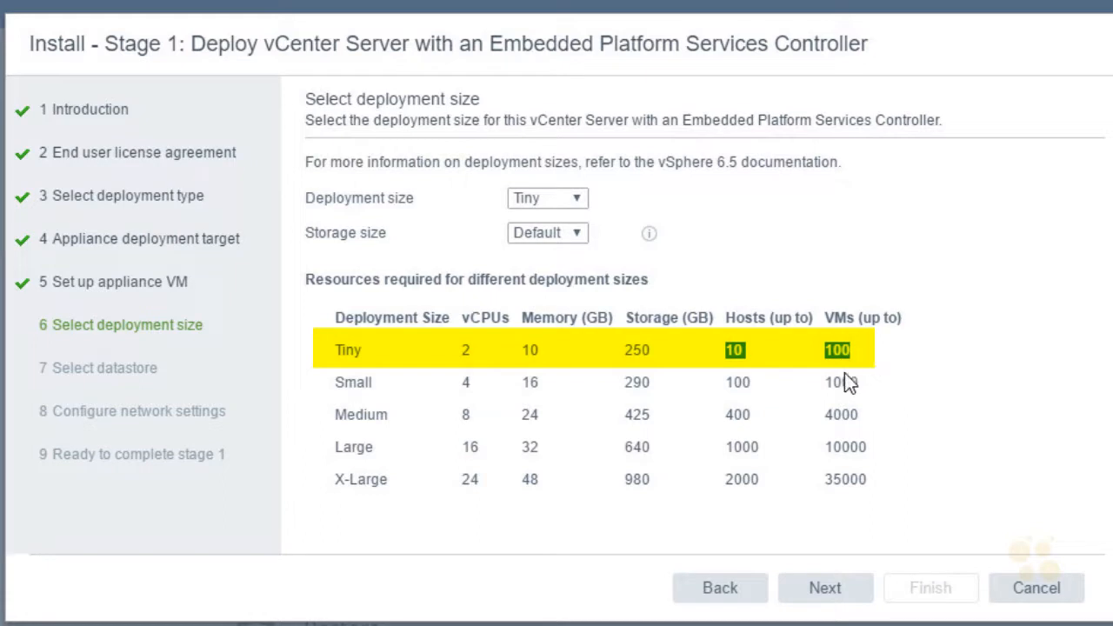
- Choose the Tiny deployment size with Default storage and proceed to datastore selection
click(578, 202)
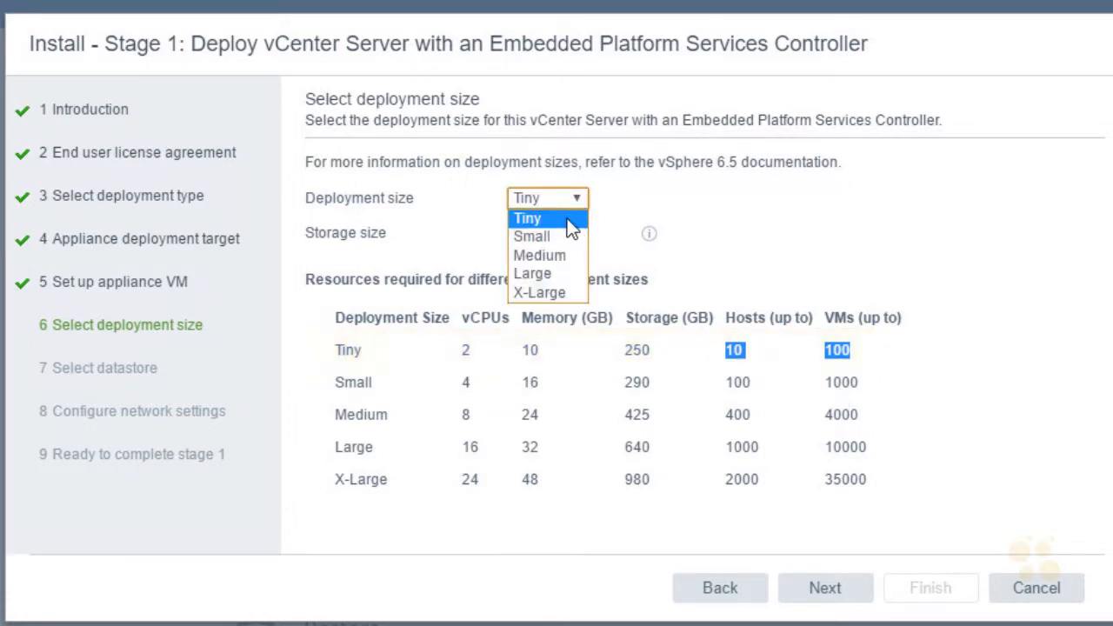
click(570, 224)
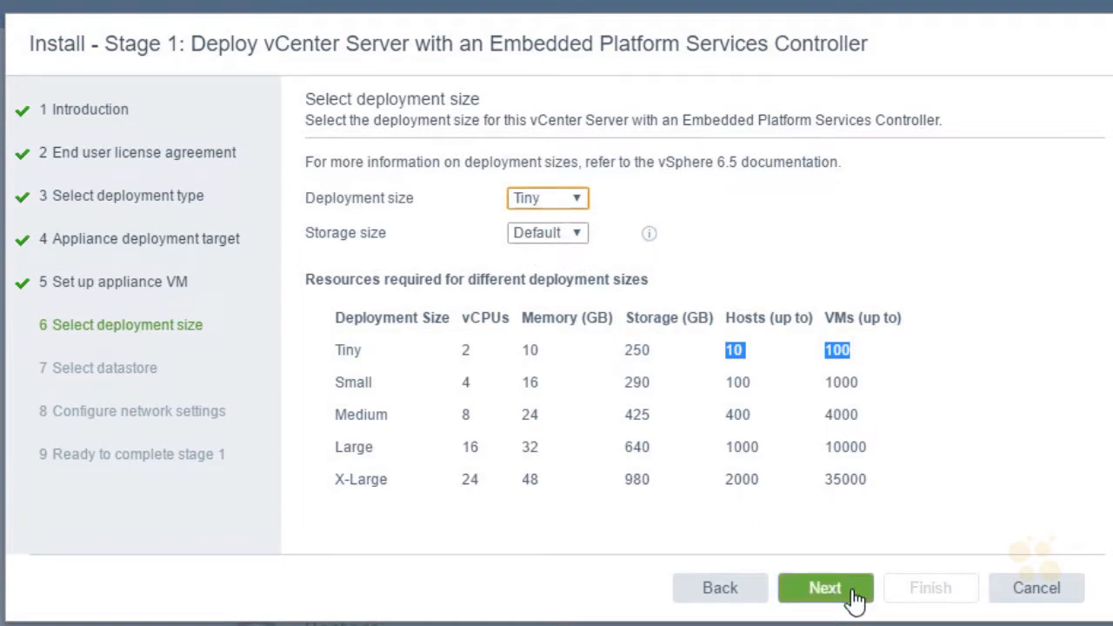
click(824, 588)
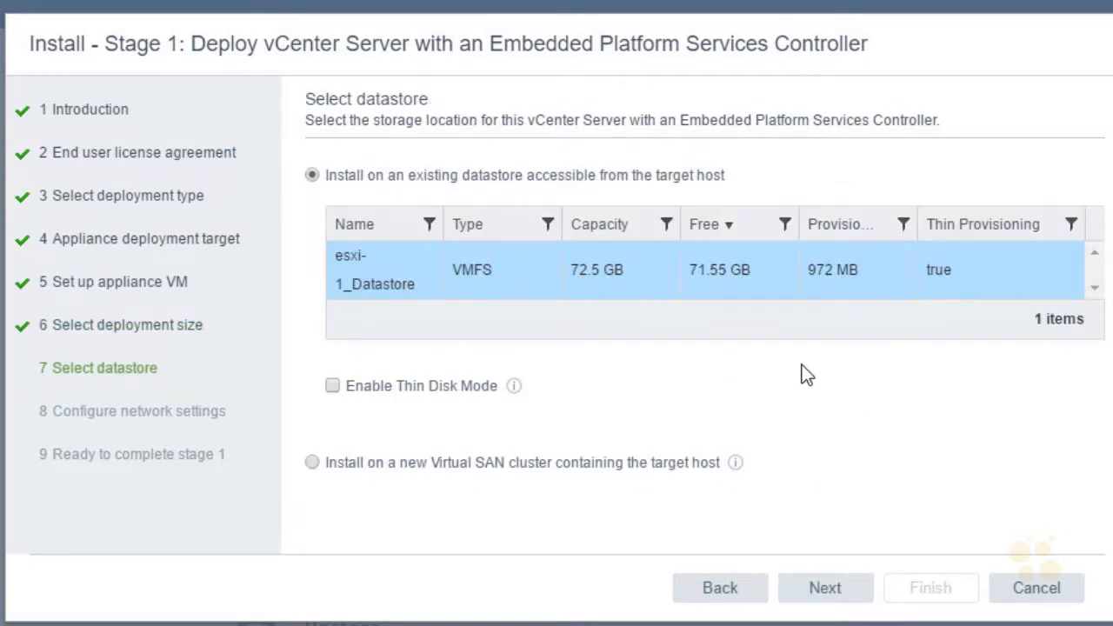
key(ctrl+2)
mouse_move(390, 315)
mouse_down()
mouse_move(426, 257)
mouse_move(397, 321)
mouse_up()
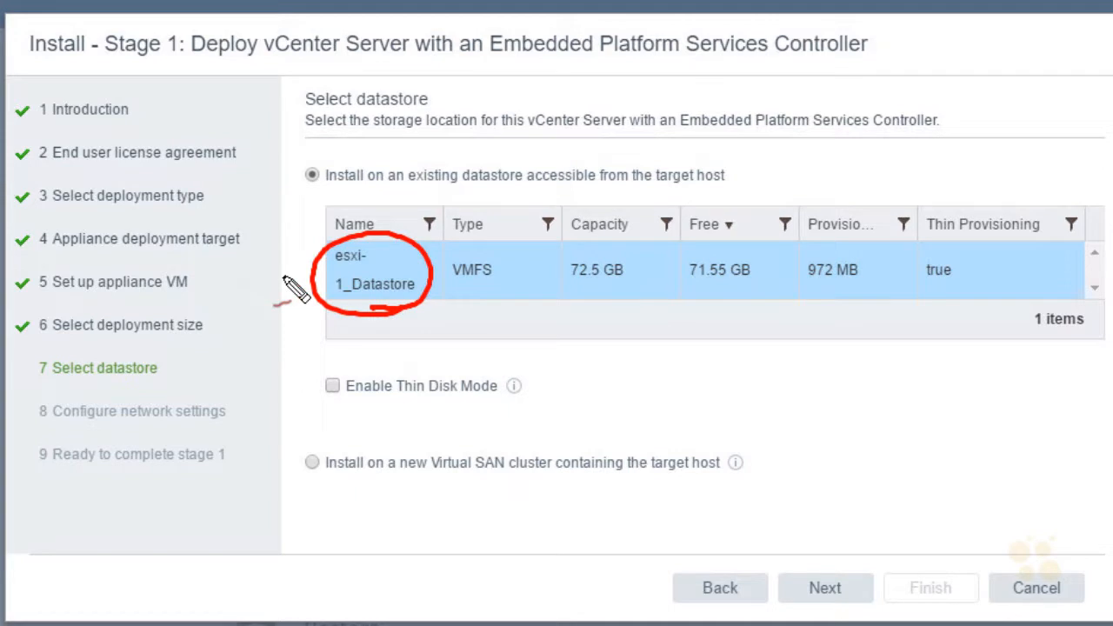
drag(277, 326, 303, 319)
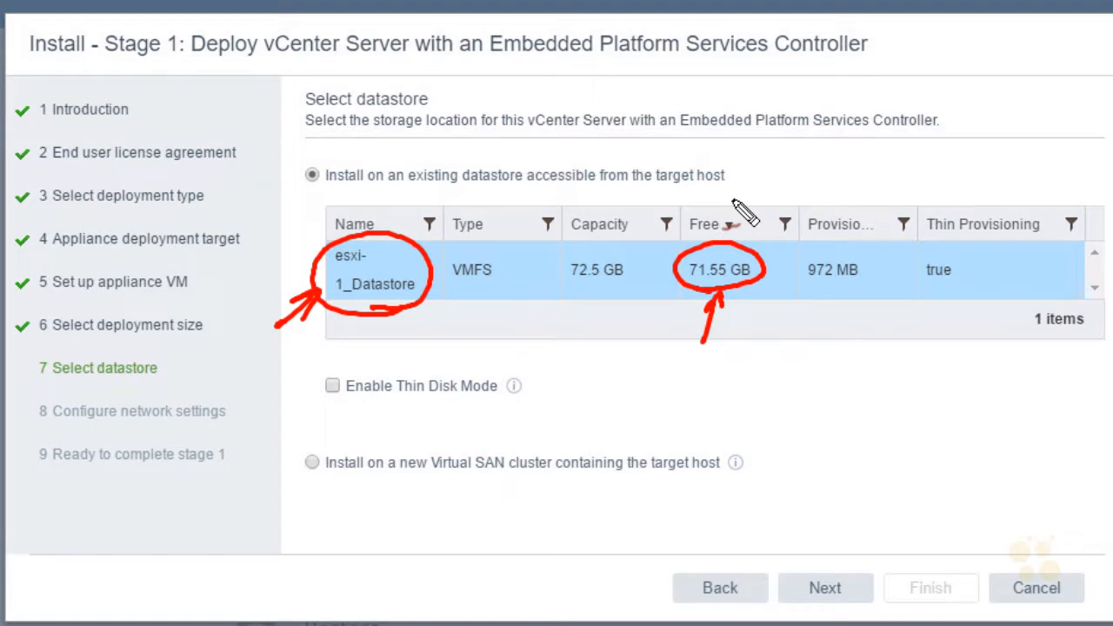
mouse_move(338, 412)
mouse_down()
mouse_move(562, 404)
mouse_move(314, 415)
mouse_move(387, 428)
mouse_up()
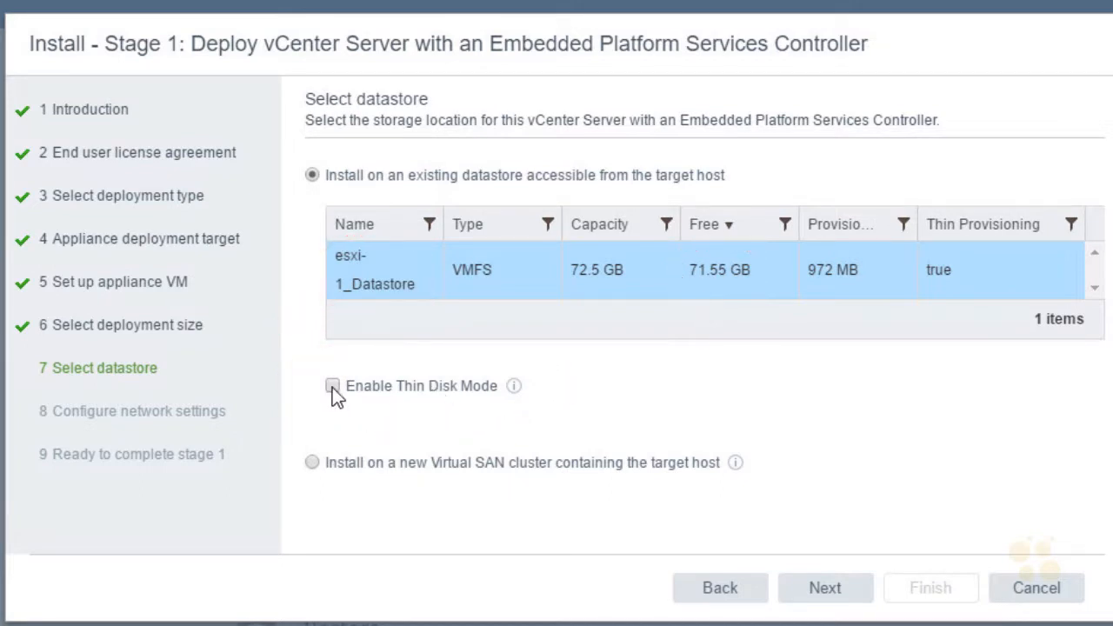
- Enable Thin Disk Mode for the installation on the existing esxi-1_Datastore and proceed to the network settings
click(513, 386)
click(852, 591)
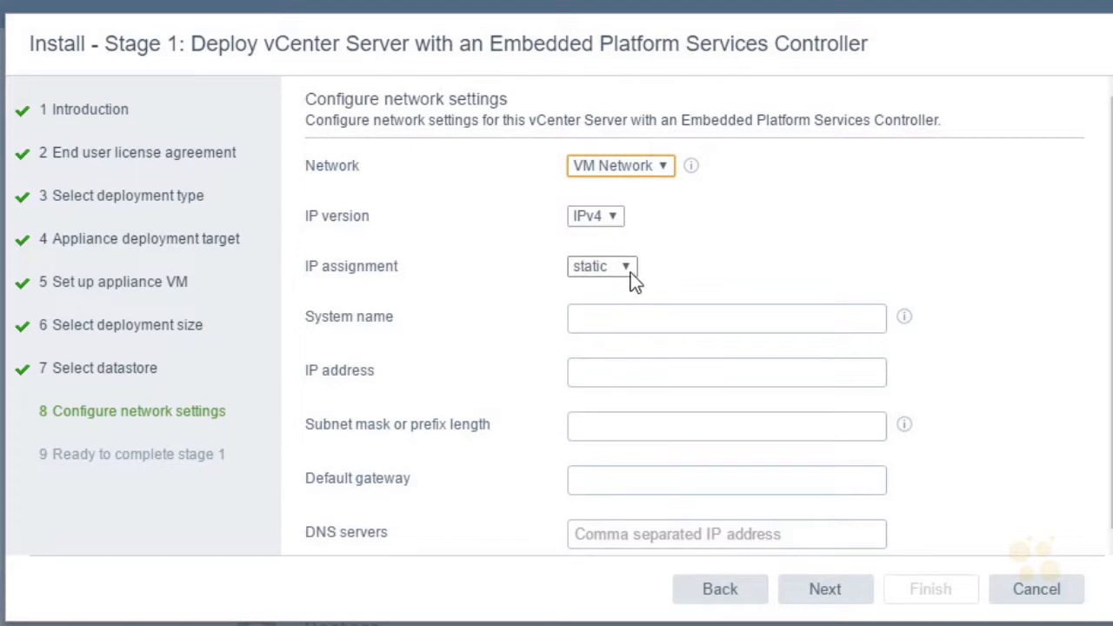
- Set the appliance's system name to vcsa.nuggetlab.com and its static IP address to 192.168.1.111
click(620, 308)
text(vcsa)
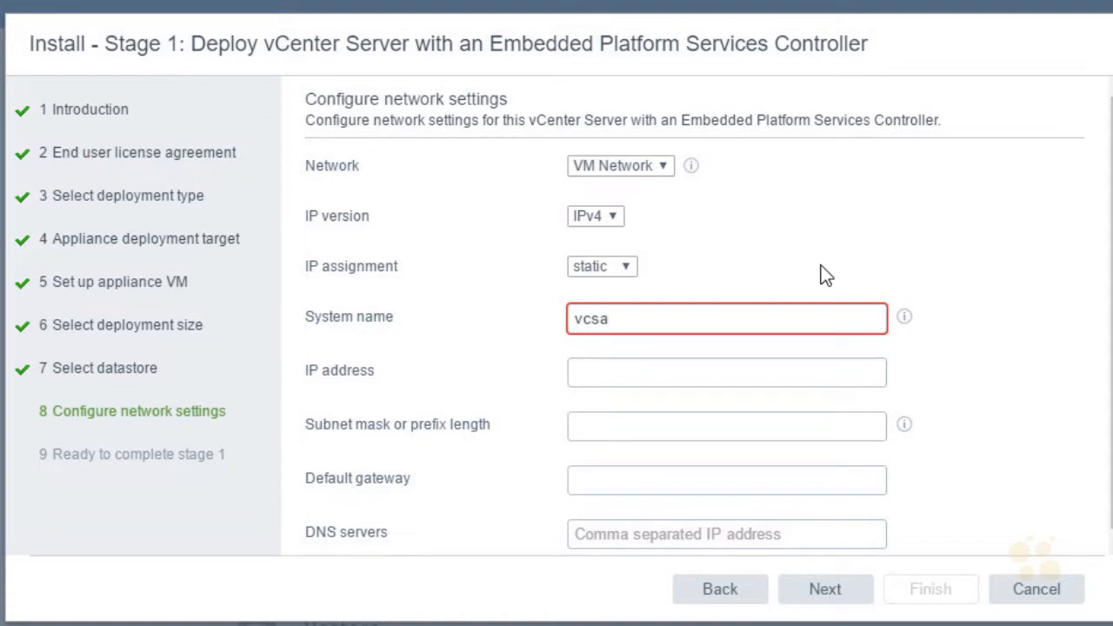
text(.nuggetlab.com)
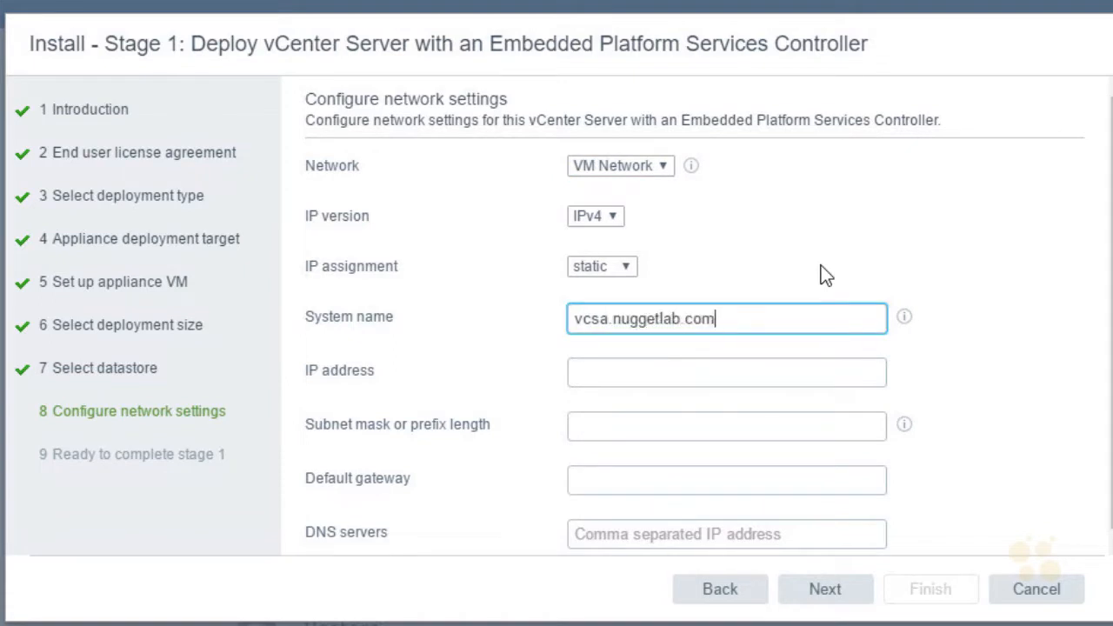
key(Tab)
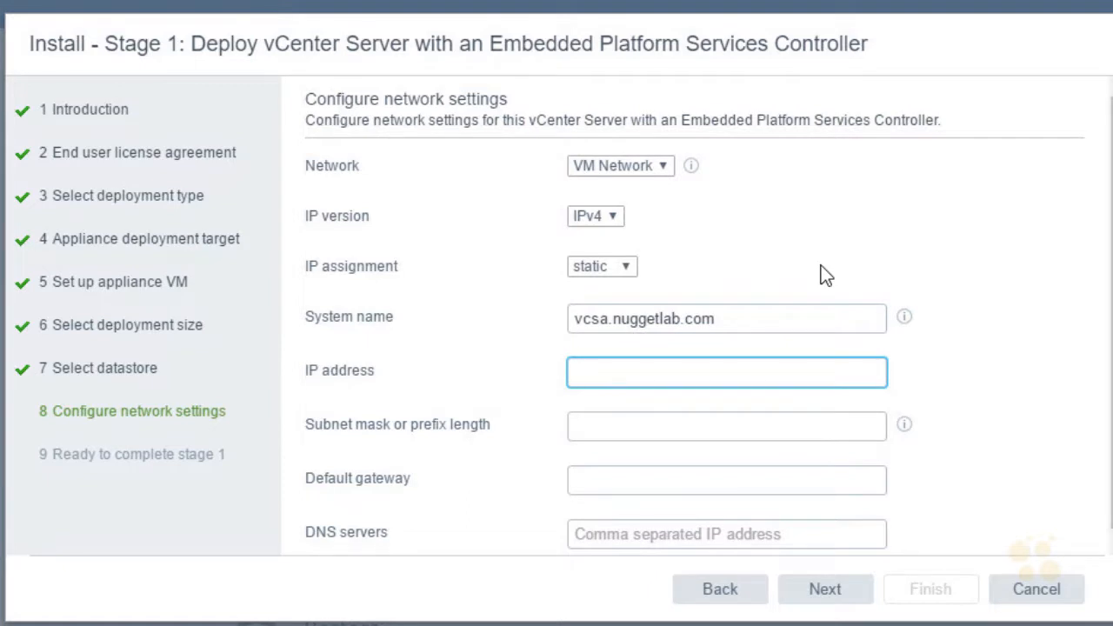
text(192.)
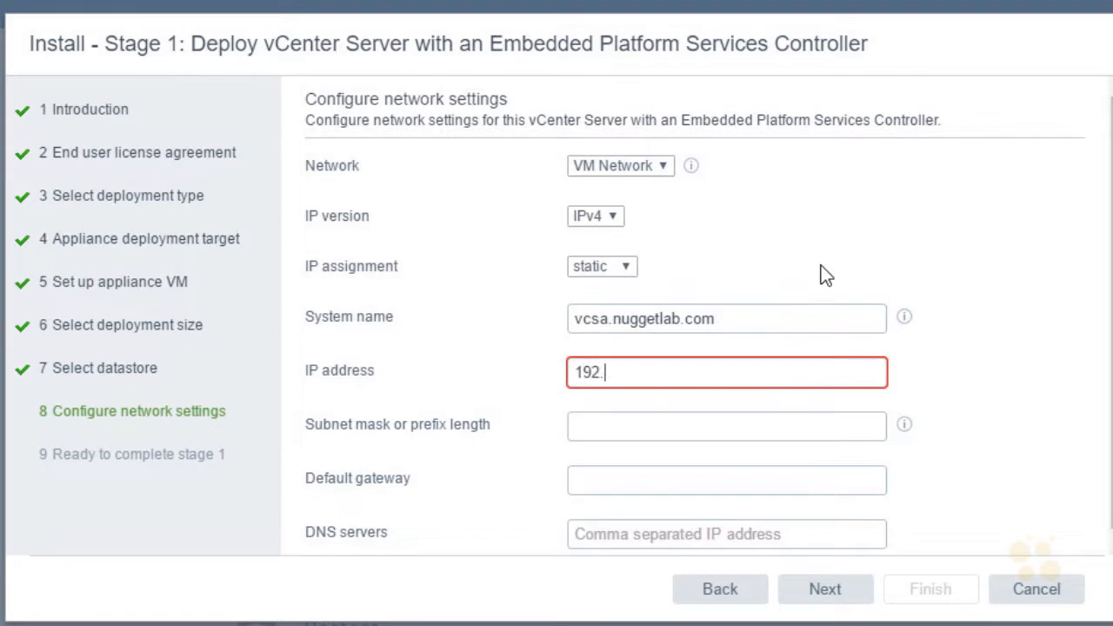
text(168.1.111)
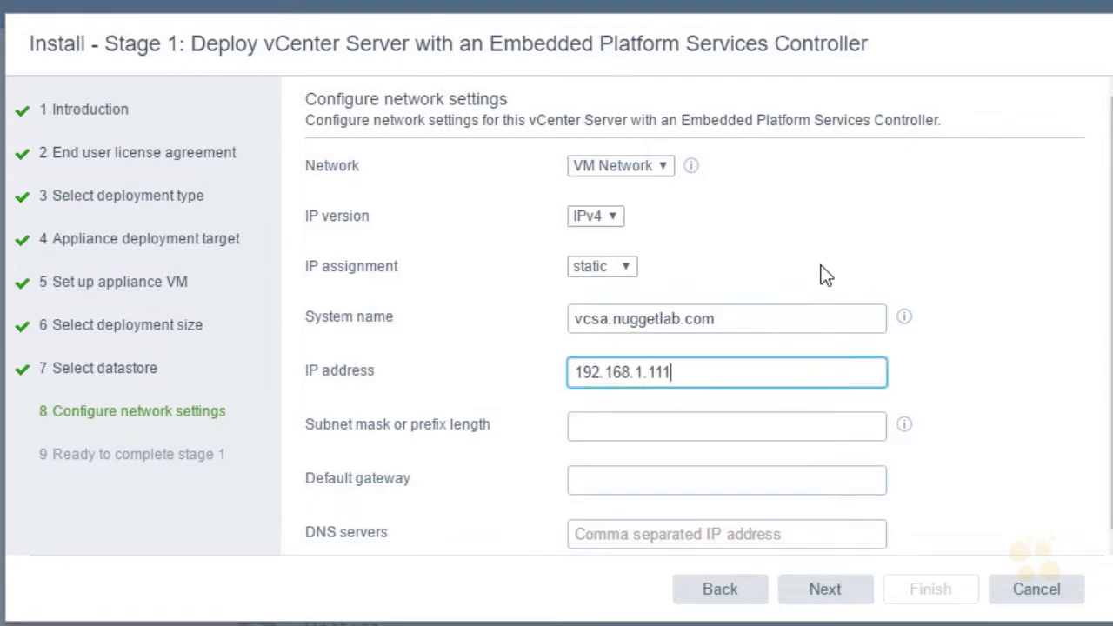
- Set the appliance's subnet mask to 255.255.255.0 and its default gateway to 192.168.1.1
key(Tab)
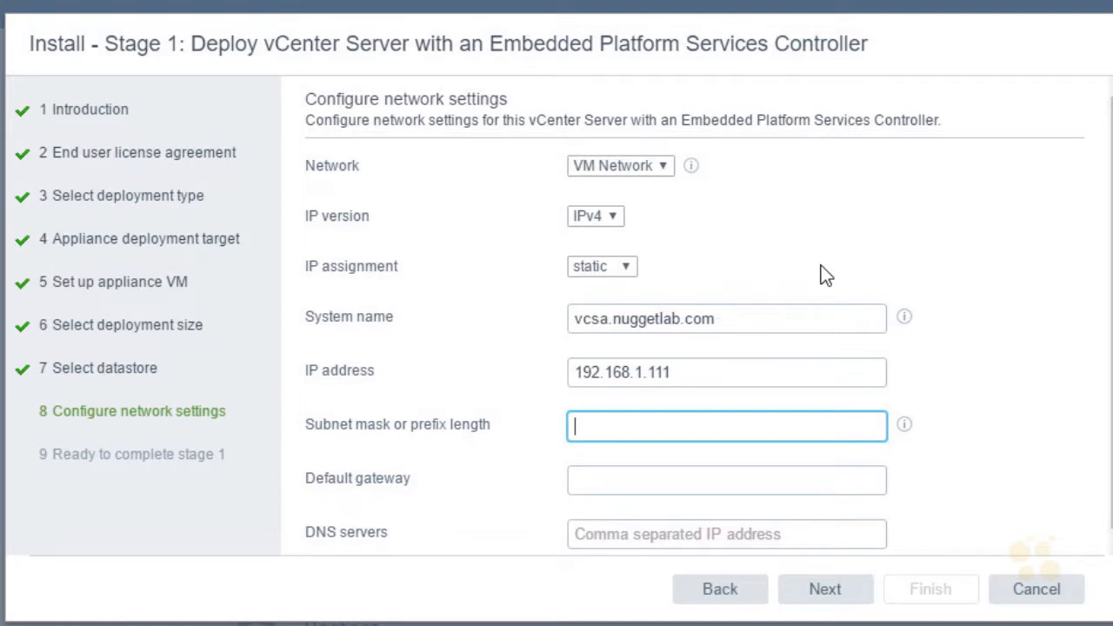
text(255.)
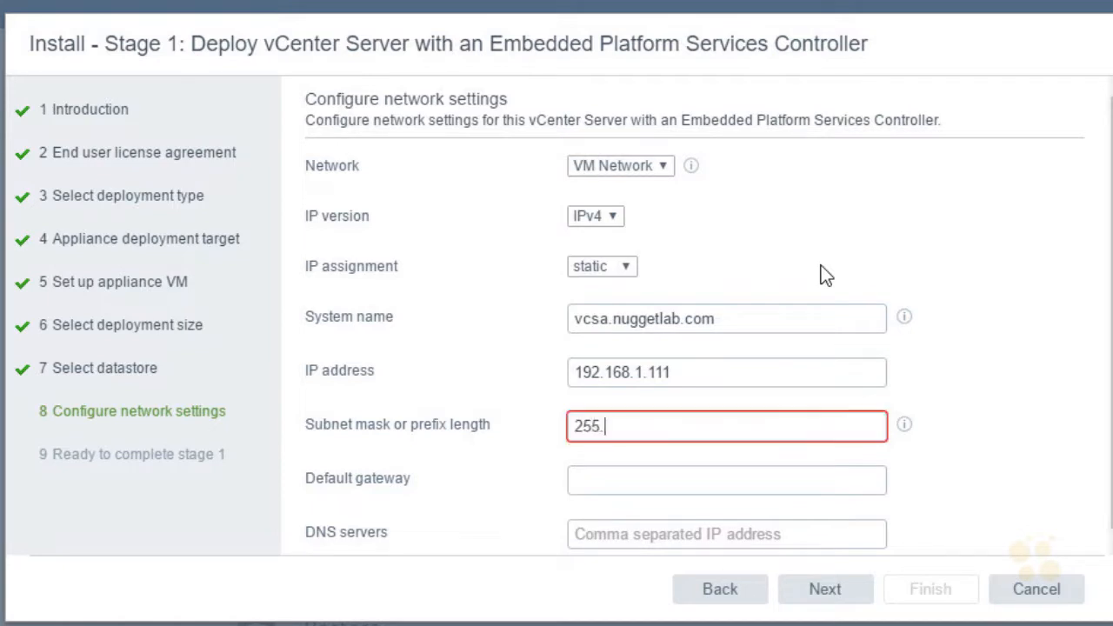
text(255.255.0)
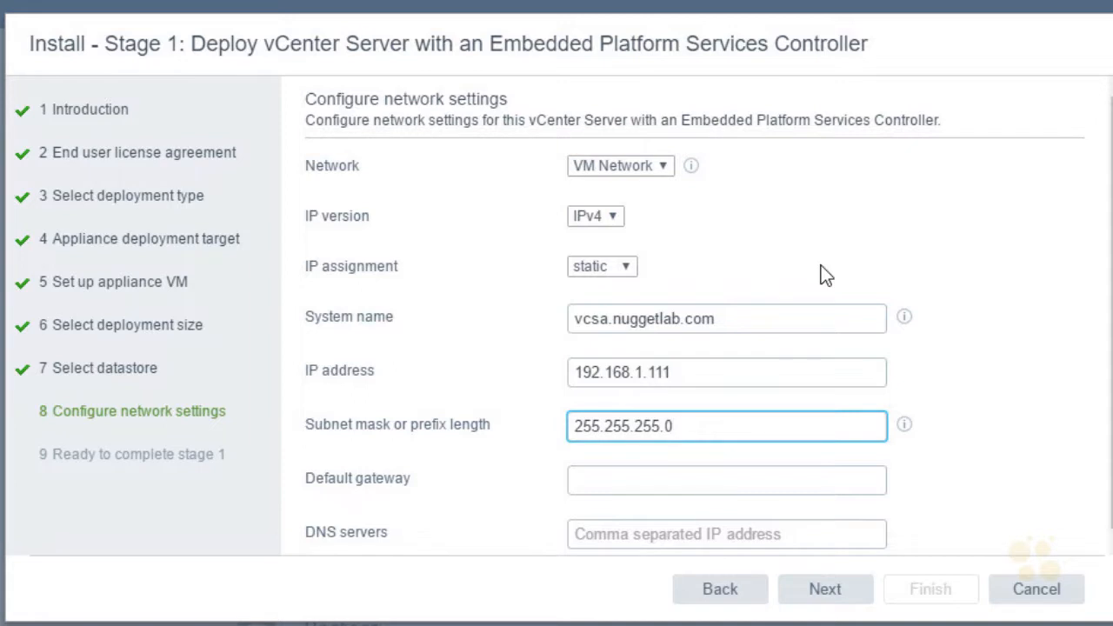
key(Tab)
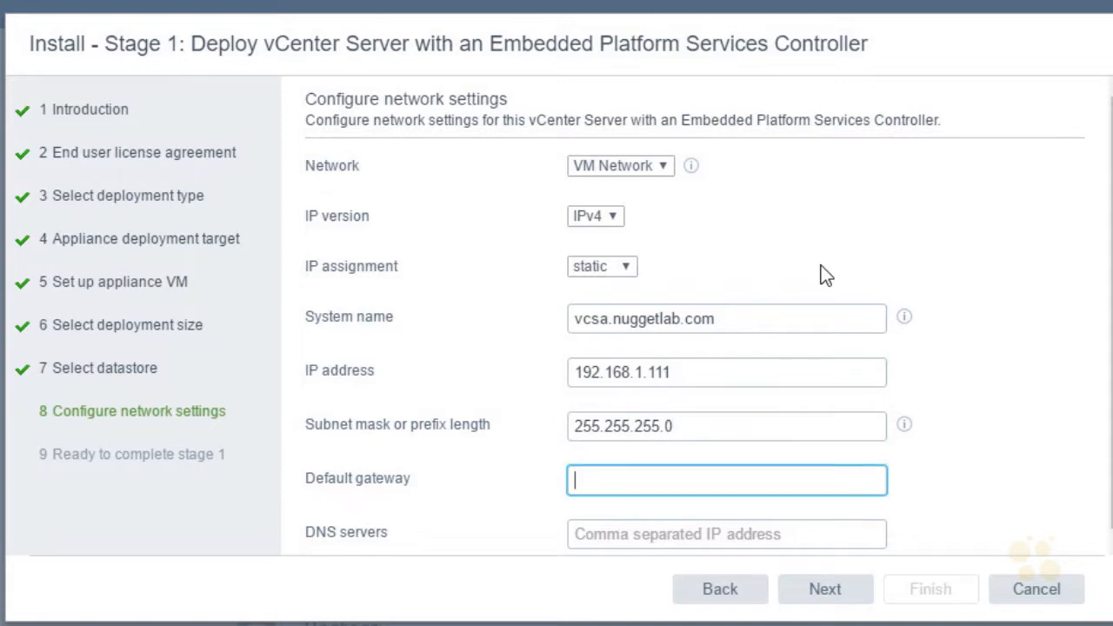
text(192)
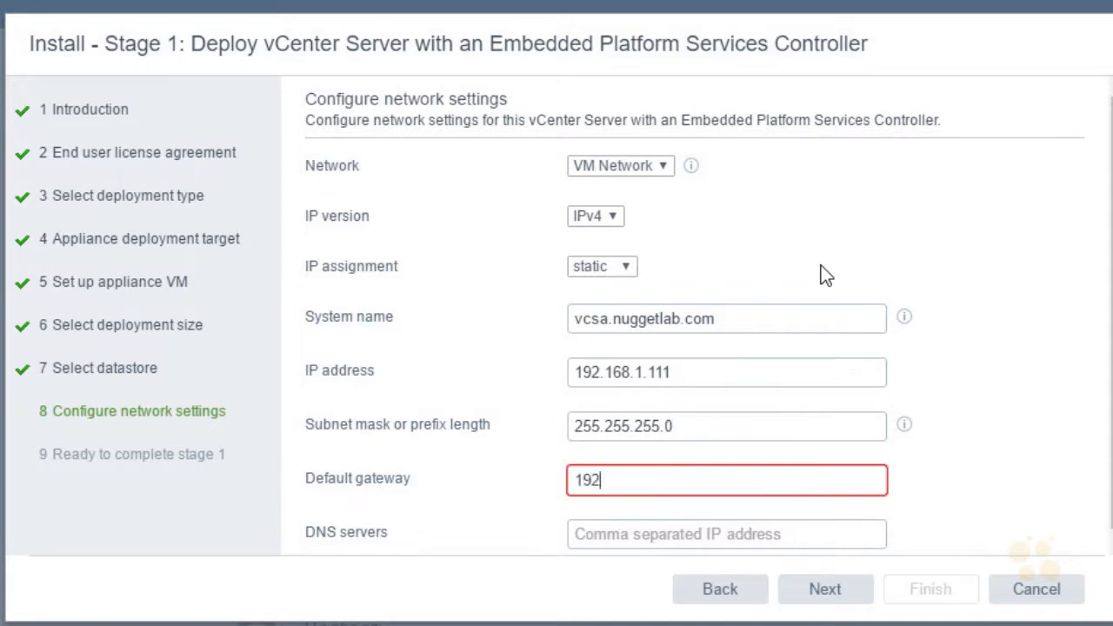
text(.168.1.1)
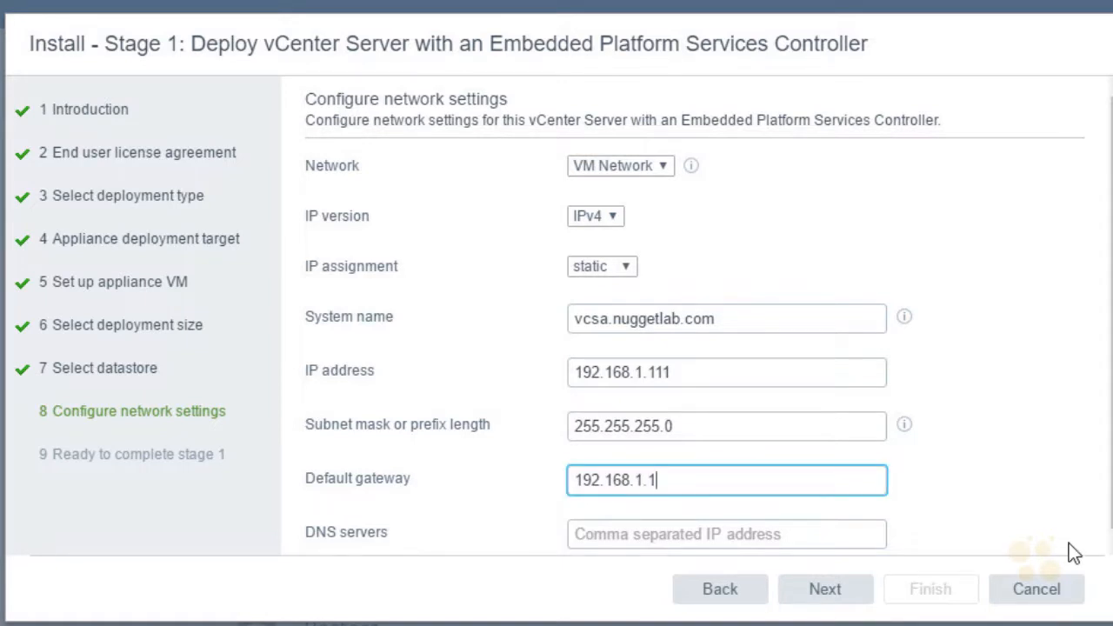
- Set the appliance's DNS server to 192.168.1.100
key(Tab)
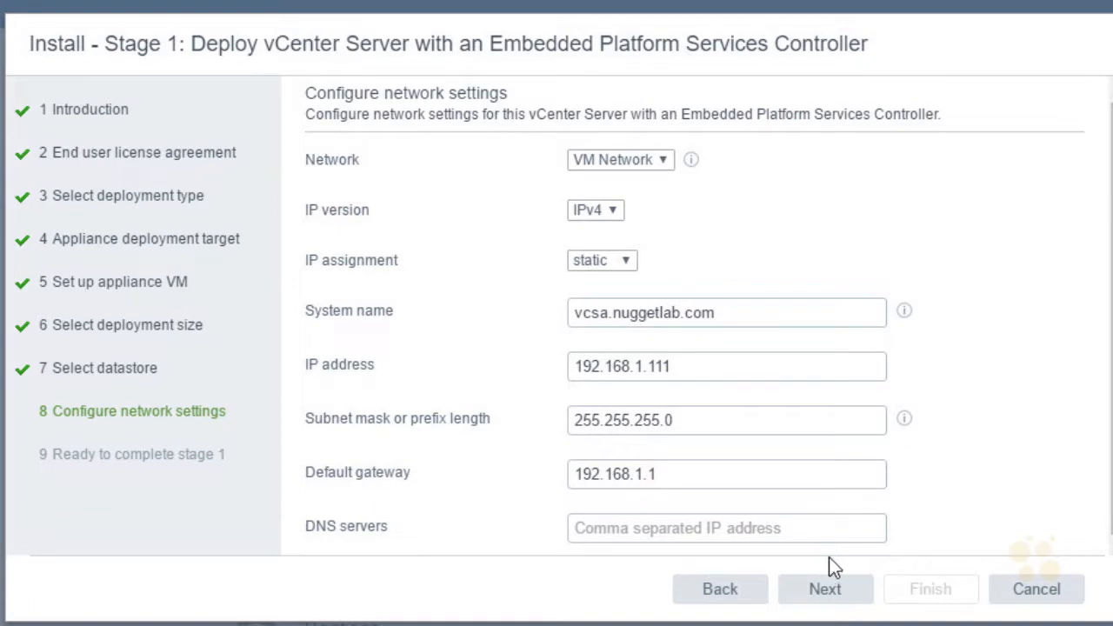
click(688, 532)
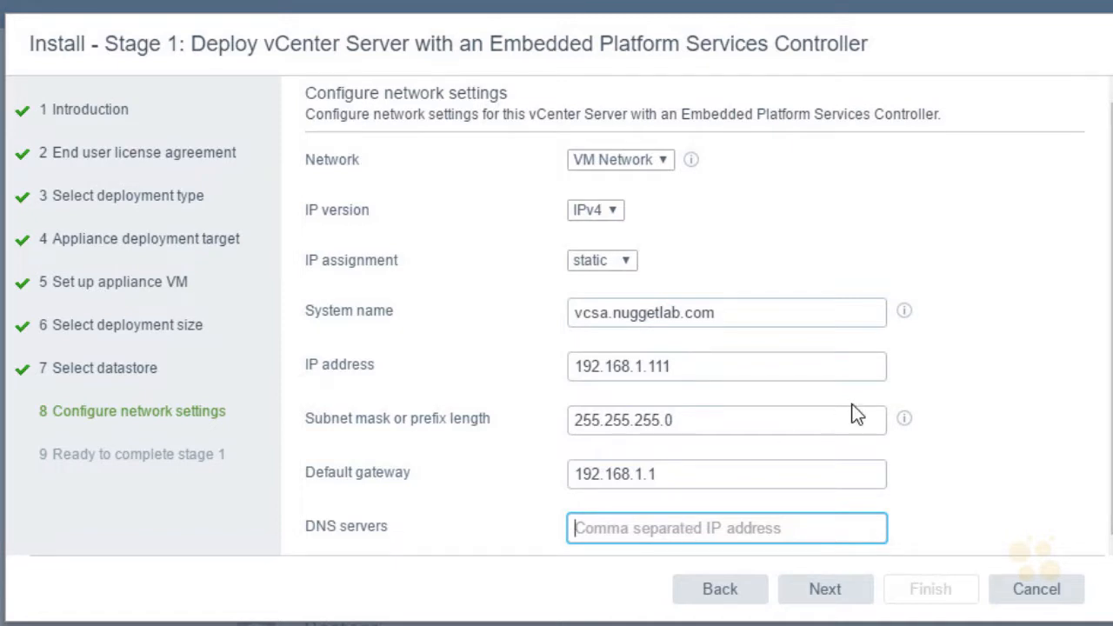
text(192.168.1.100)
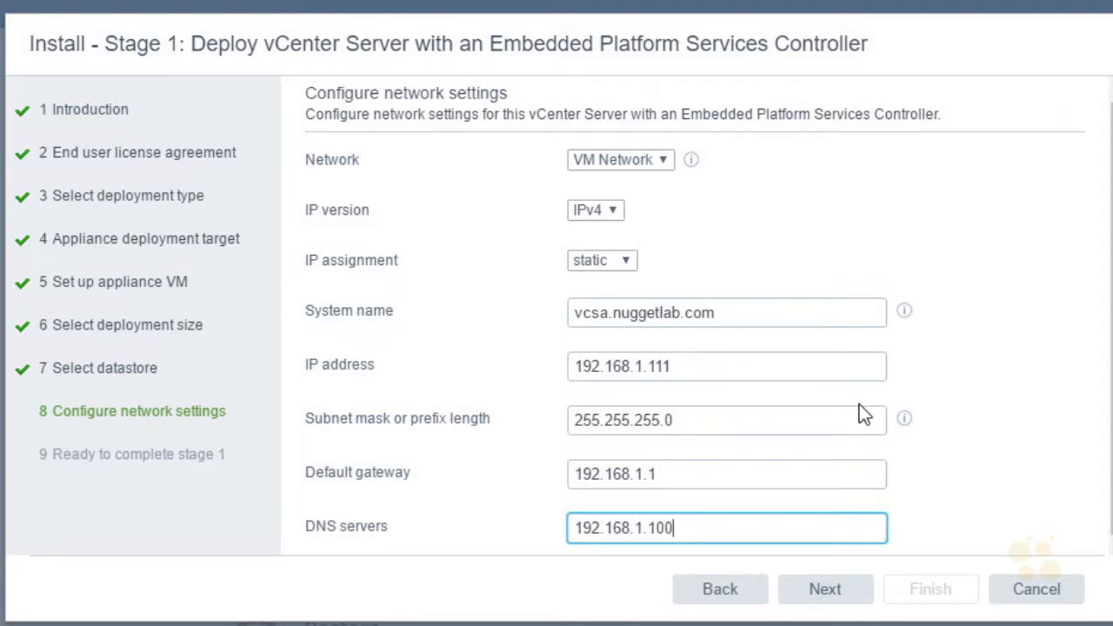
- Proceed to the stage 1 summary, review the settings and start the appliance deployment
click(825, 591)
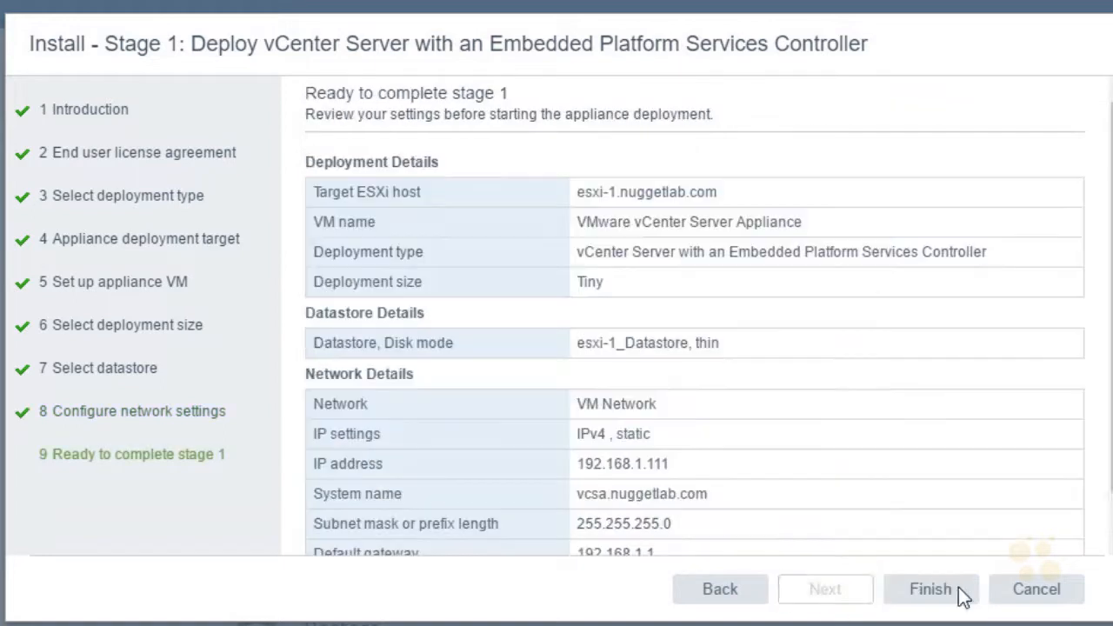
scroll(696, 331, down, 1)
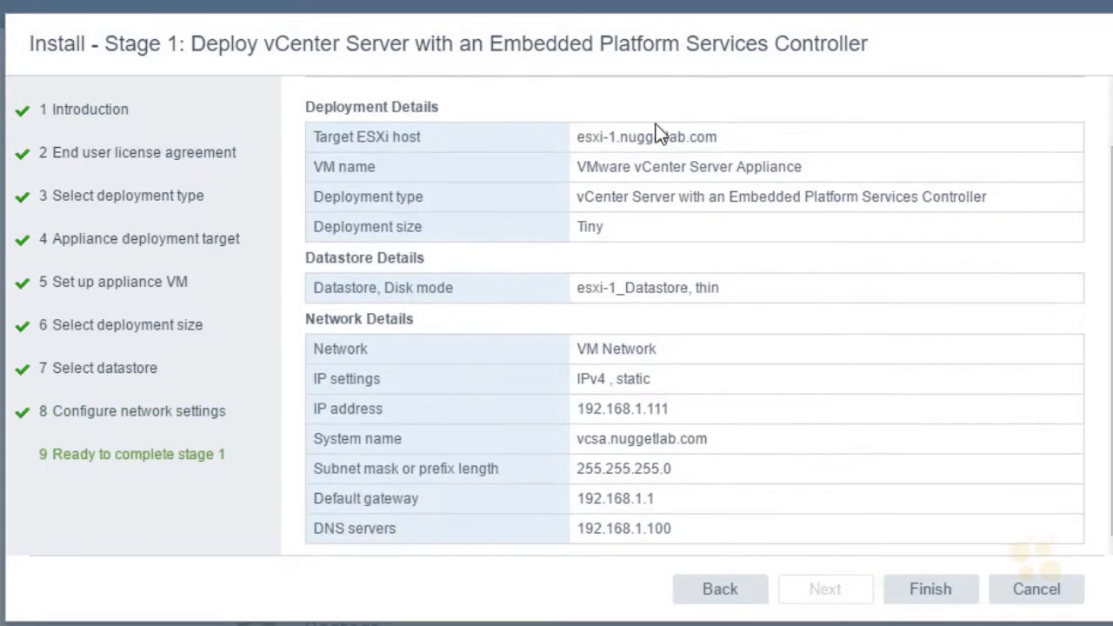
click(938, 600)
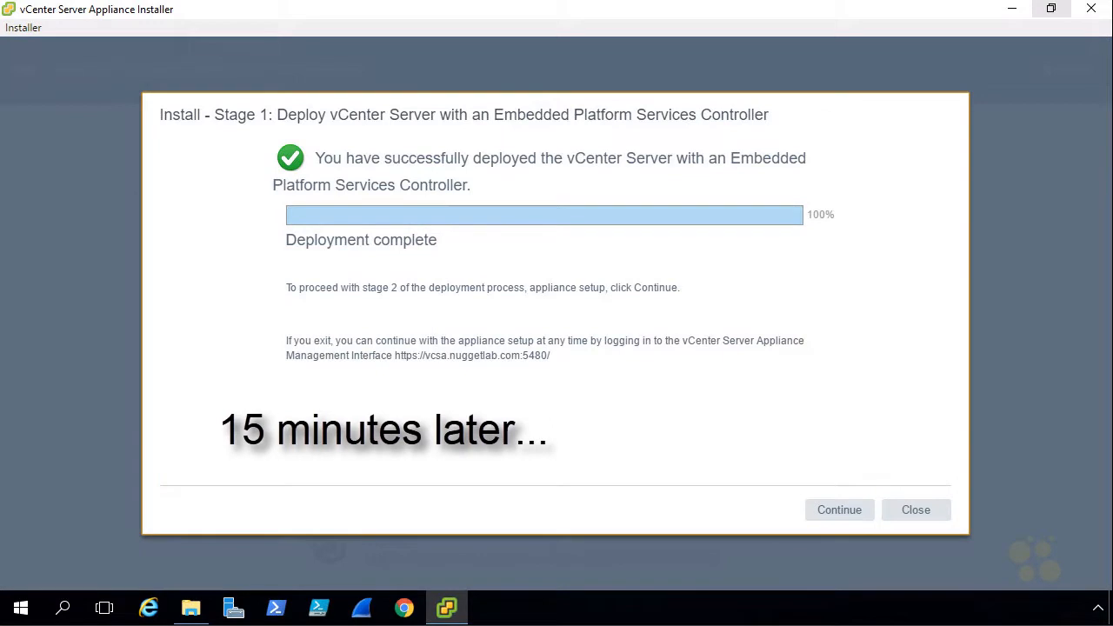
- Continue to the stage 2 setup and synchronize the appliance's time with NTP server 192.168.1.100, keeping SSH access disabled
click(838, 513)
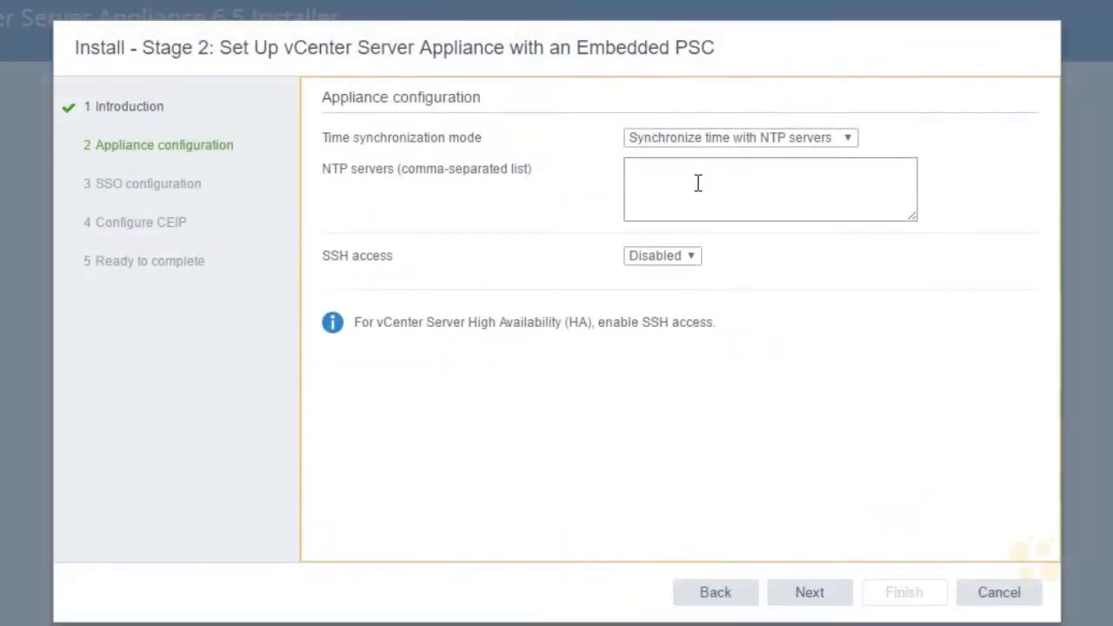
click(698, 178)
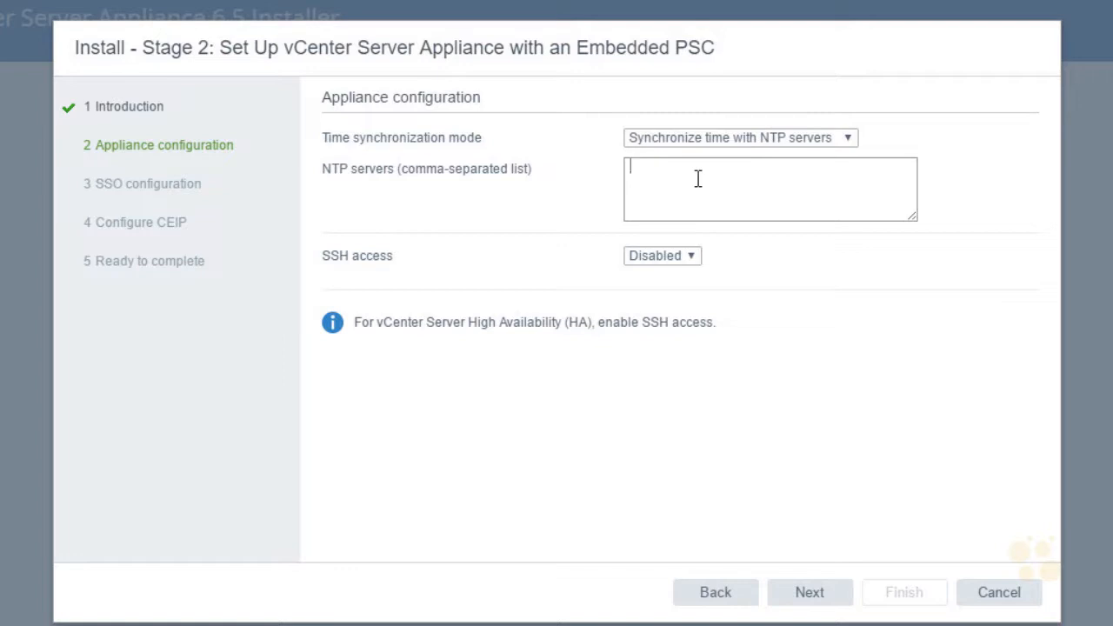
text(192.168.1.100)
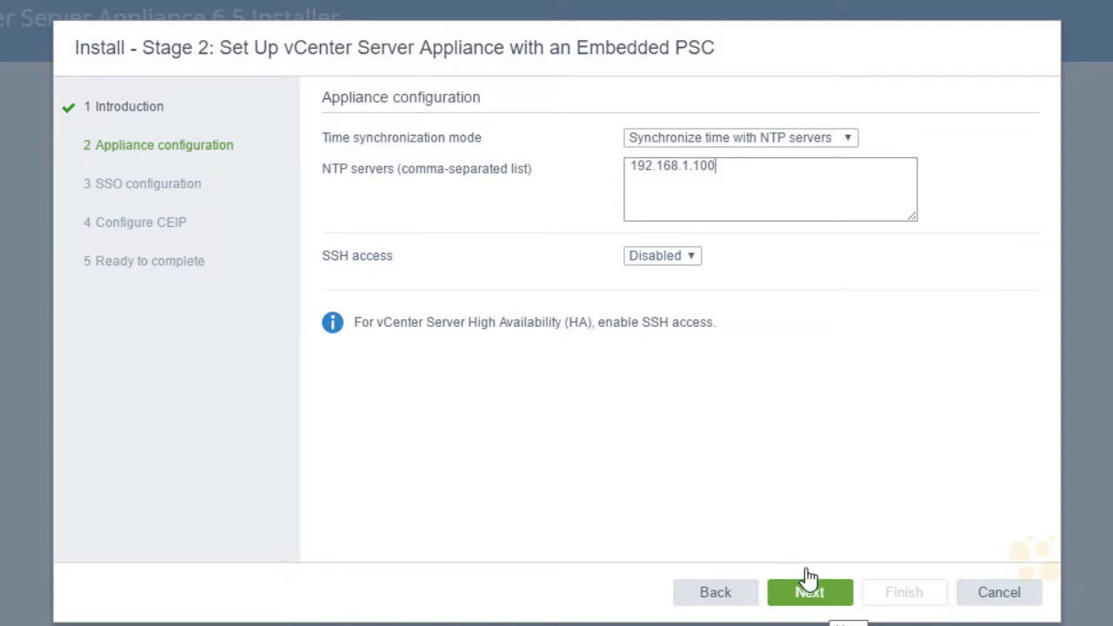
click(826, 597)
- Set the SSO domain name to vsphere.local
click(648, 144)
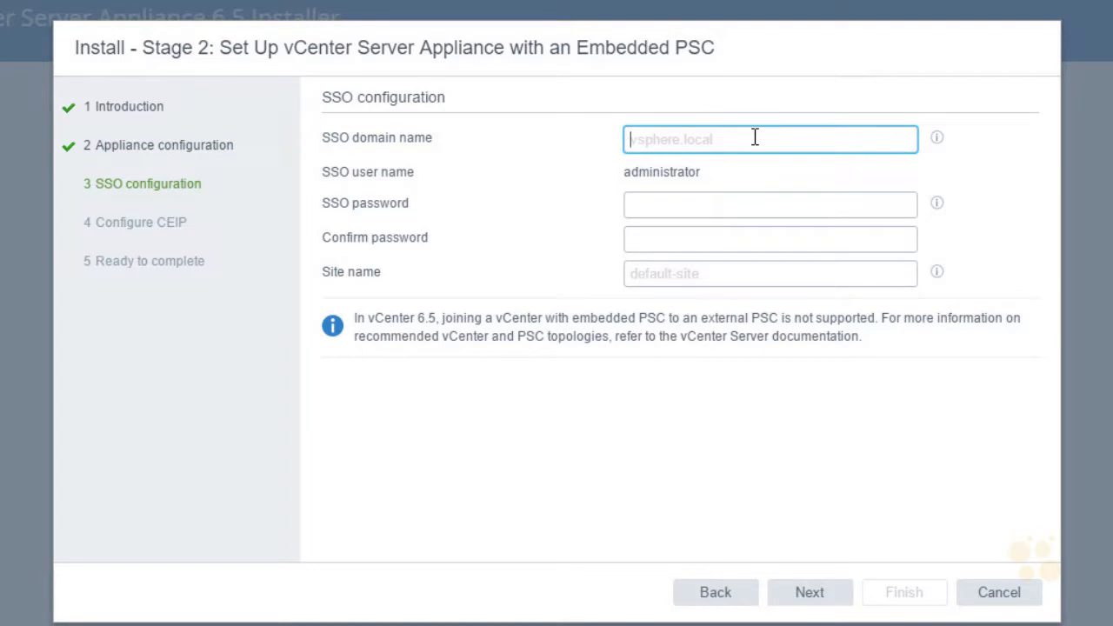
text(v)
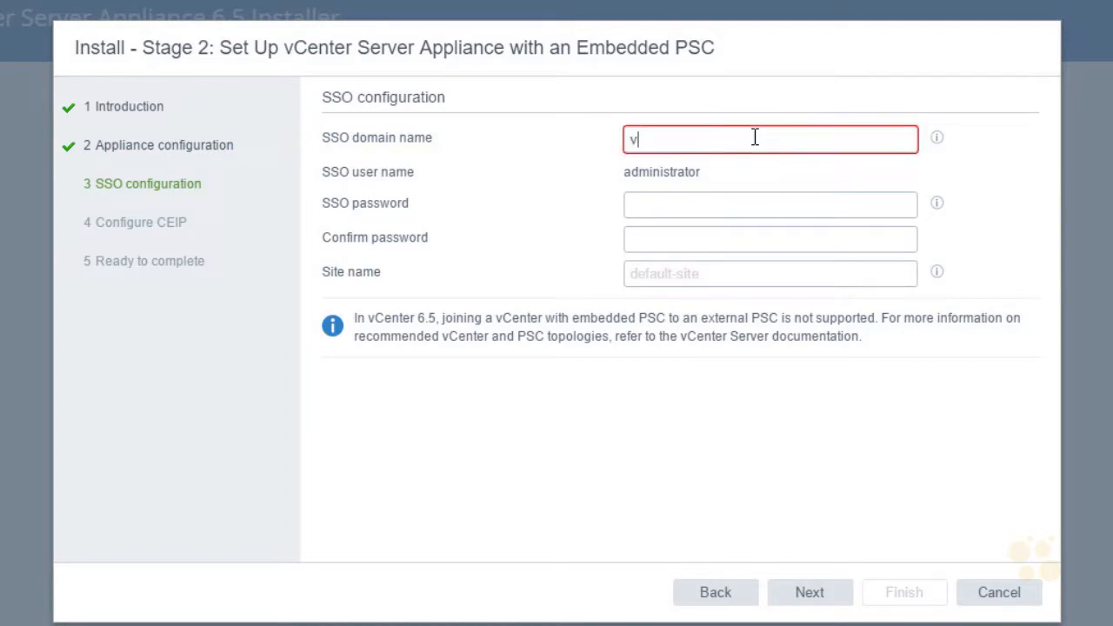
text(sphere.local)
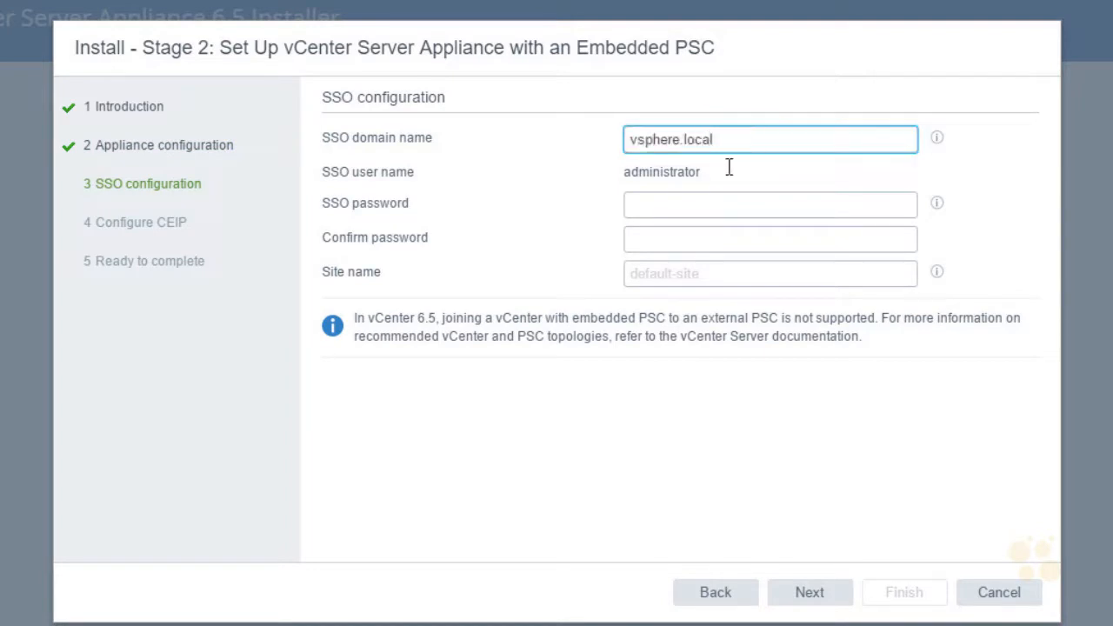
drag(701, 173, 623, 172)
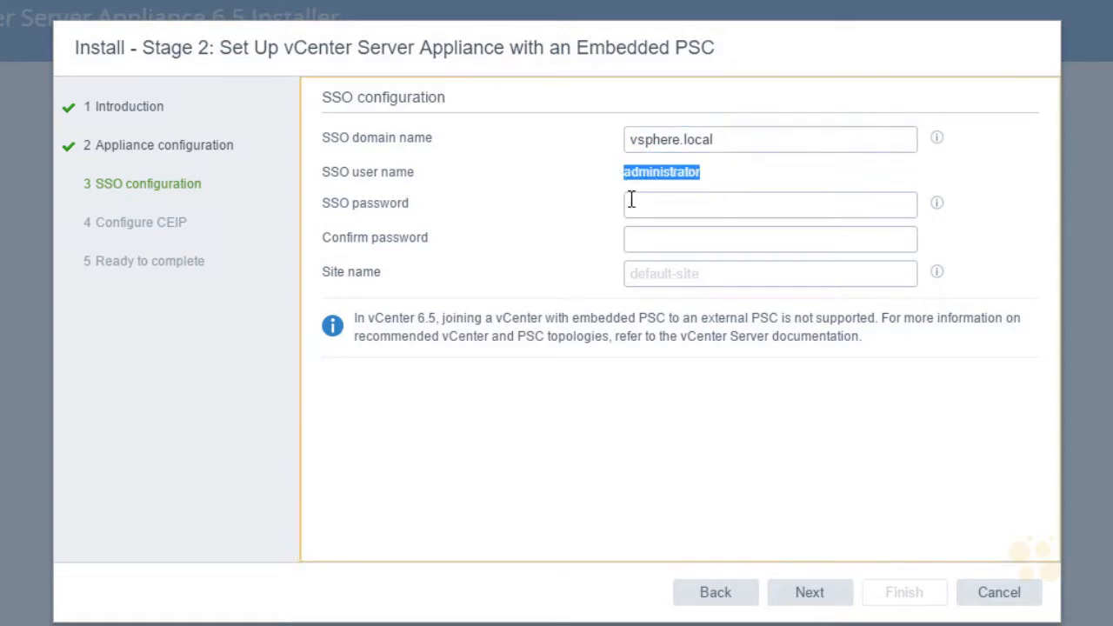
- Enter and confirm the SSO administrator password, and name the site Site-1
click(647, 207)
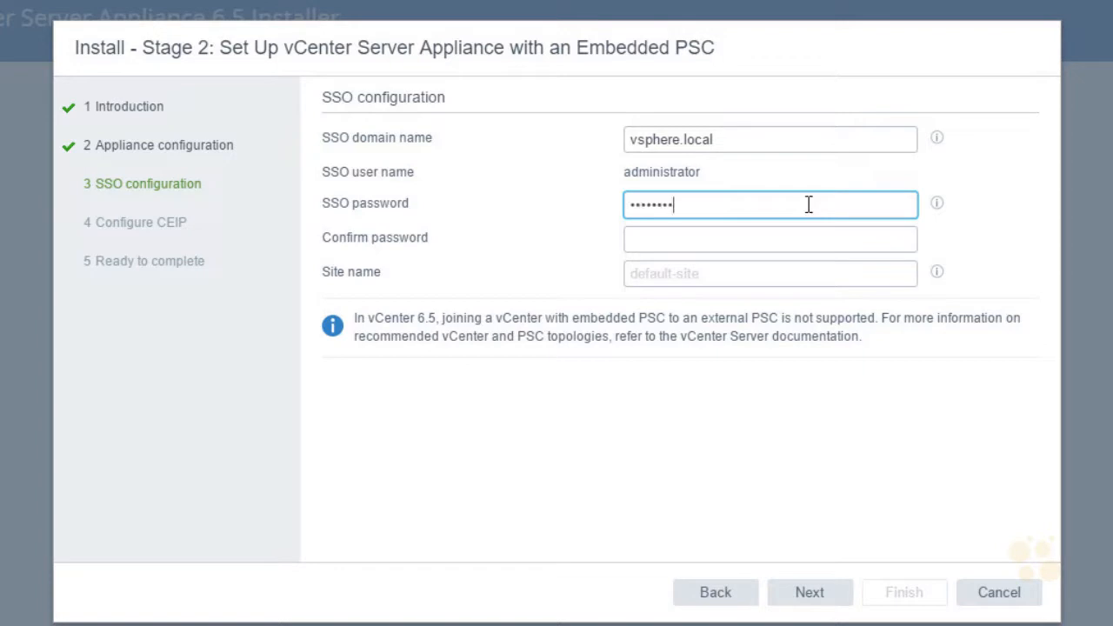
key(Tab)
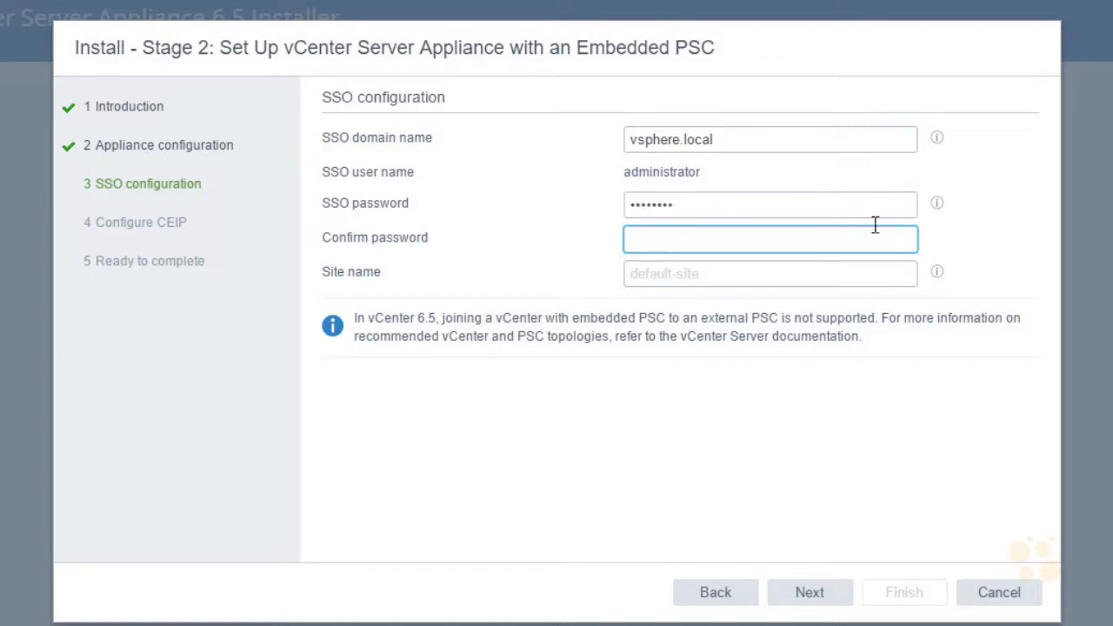
key(ctrl+v)
key(Tab)
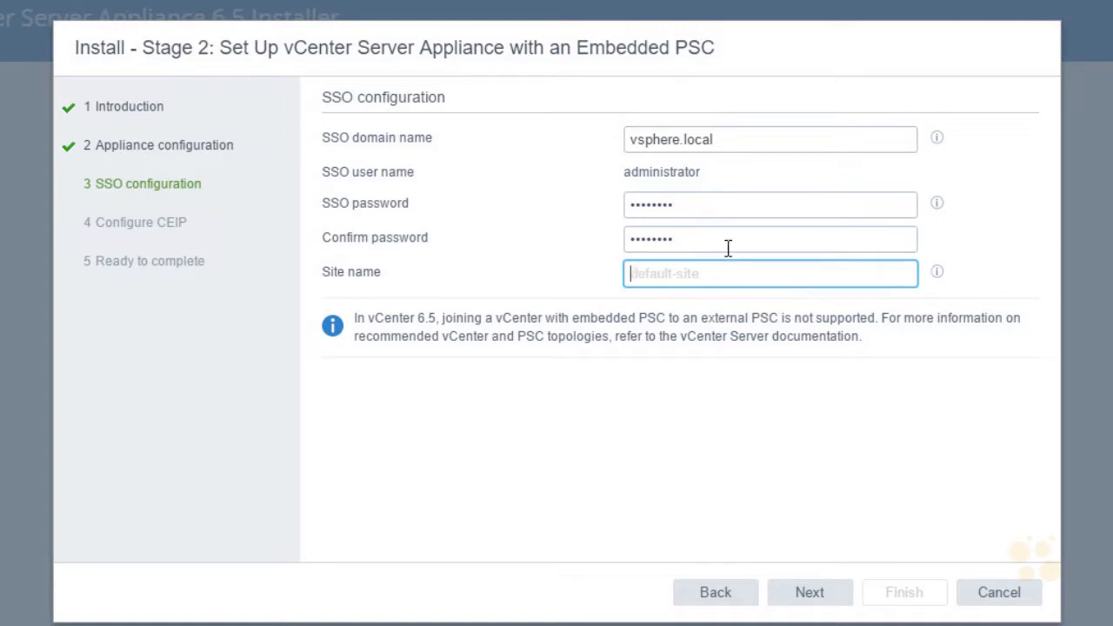
text(Site-1)
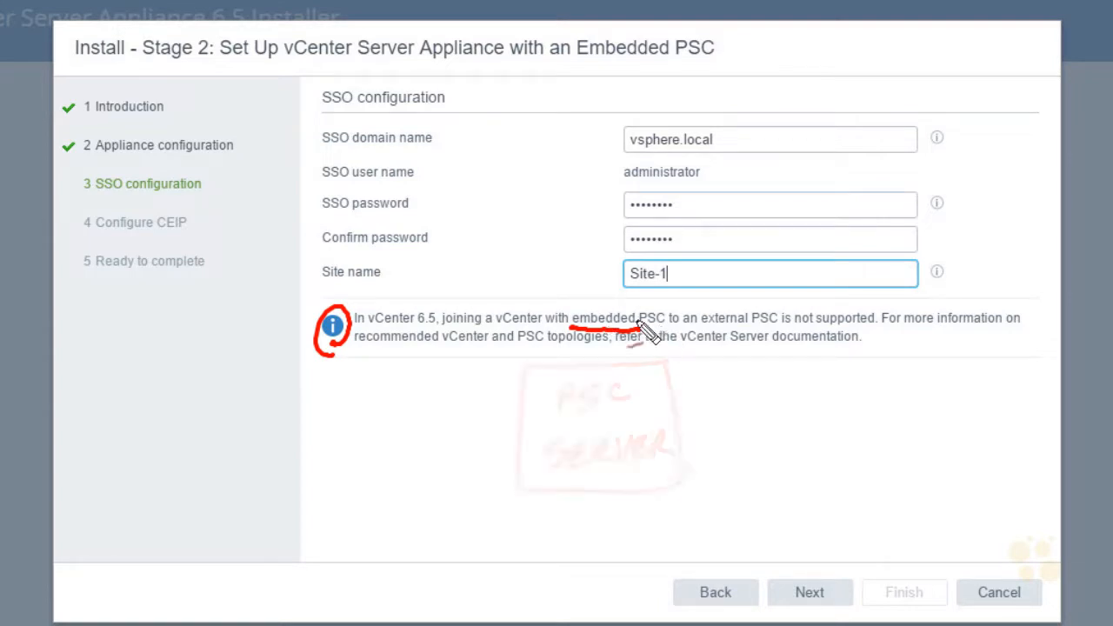
mouse_move(852, 417)
mouse_down()
mouse_move(857, 435)
mouse_move(964, 479)
mouse_move(896, 445)
mouse_move(852, 447)
mouse_move(722, 399)
mouse_move(627, 398)
mouse_up()
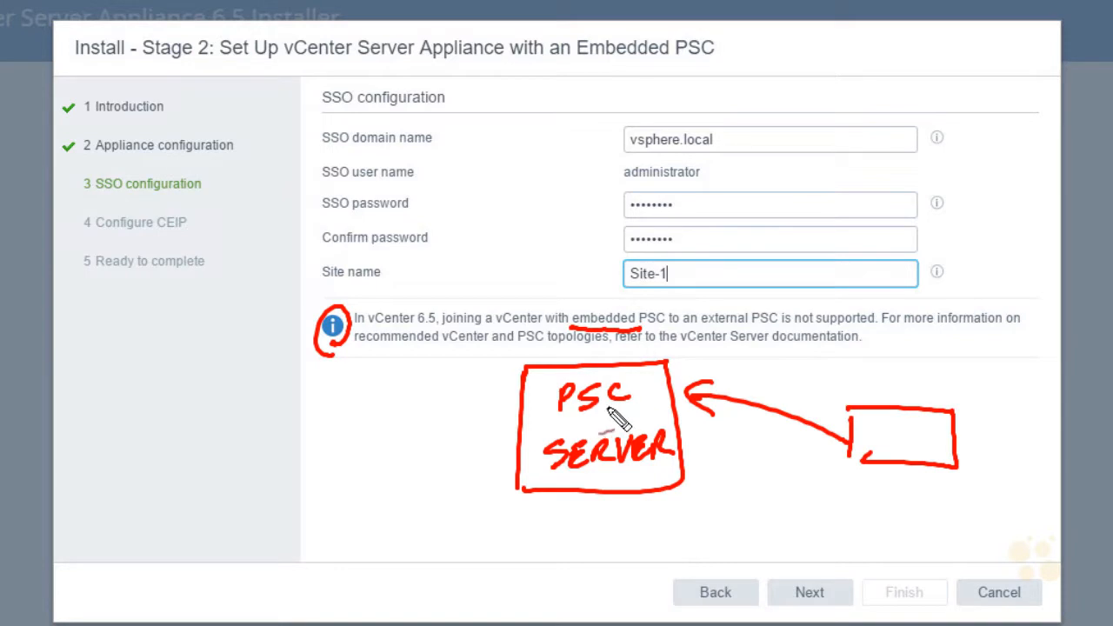
drag(541, 478, 564, 493)
drag(573, 427, 556, 424)
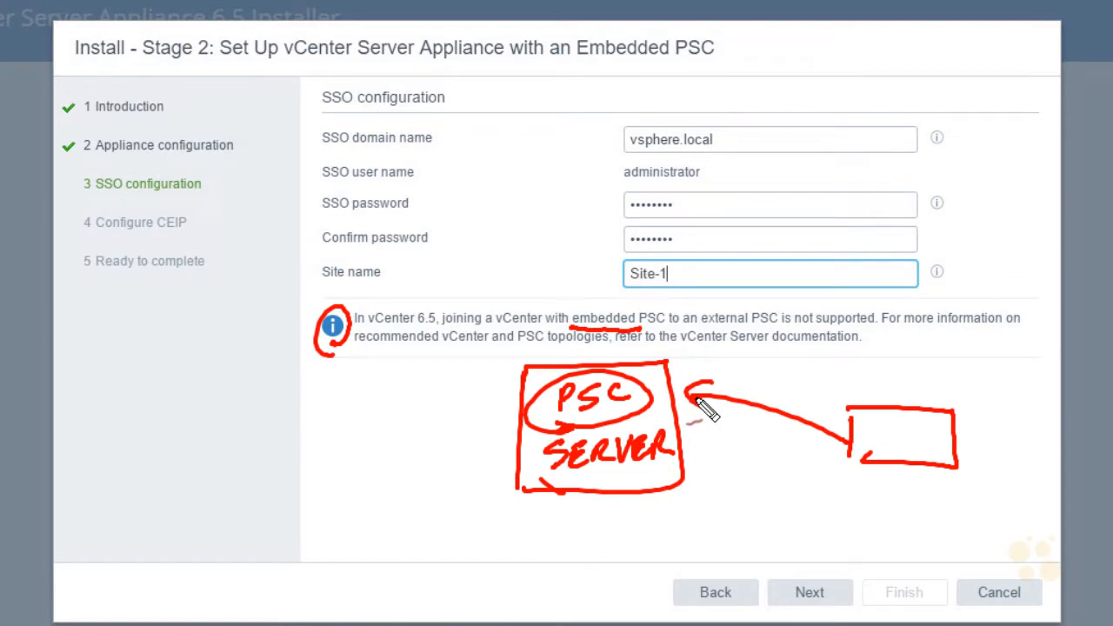
mouse_move(450, 427)
mouse_down()
mouse_move(522, 408)
mouse_move(492, 441)
mouse_up()
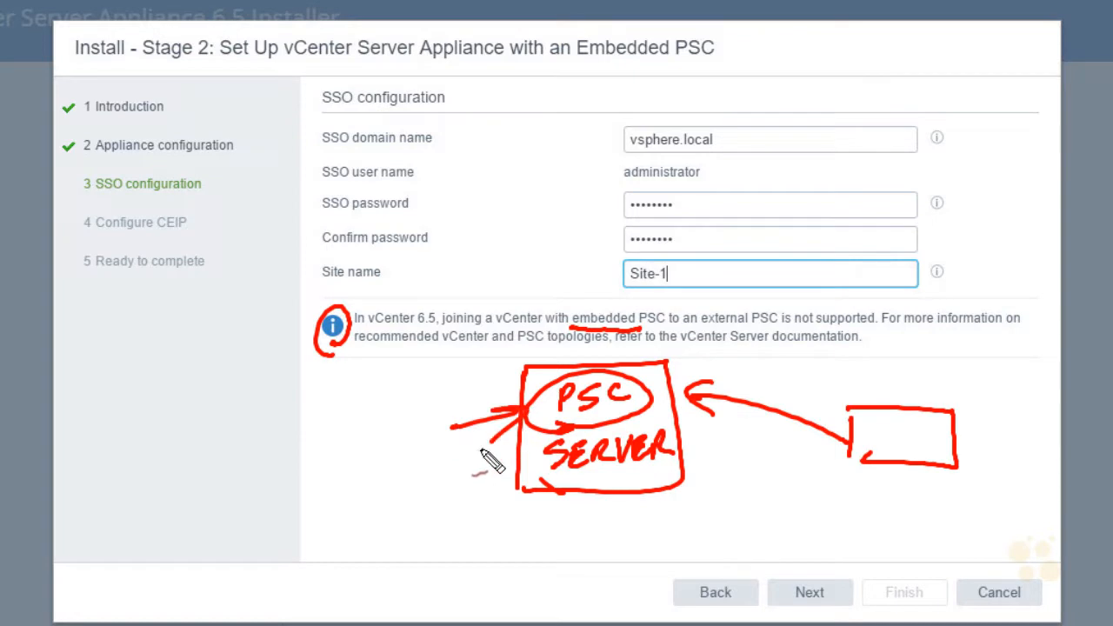
drag(480, 498, 526, 468)
mouse_move(503, 477)
mouse_down()
mouse_move(522, 485)
mouse_move(695, 461)
mouse_move(601, 496)
mouse_move(562, 494)
mouse_up()
mouse_move(708, 405)
mouse_down()
mouse_move(902, 462)
mouse_move(960, 412)
mouse_up()
mouse_move(714, 351)
mouse_down()
mouse_move(685, 388)
mouse_move(706, 379)
mouse_up()
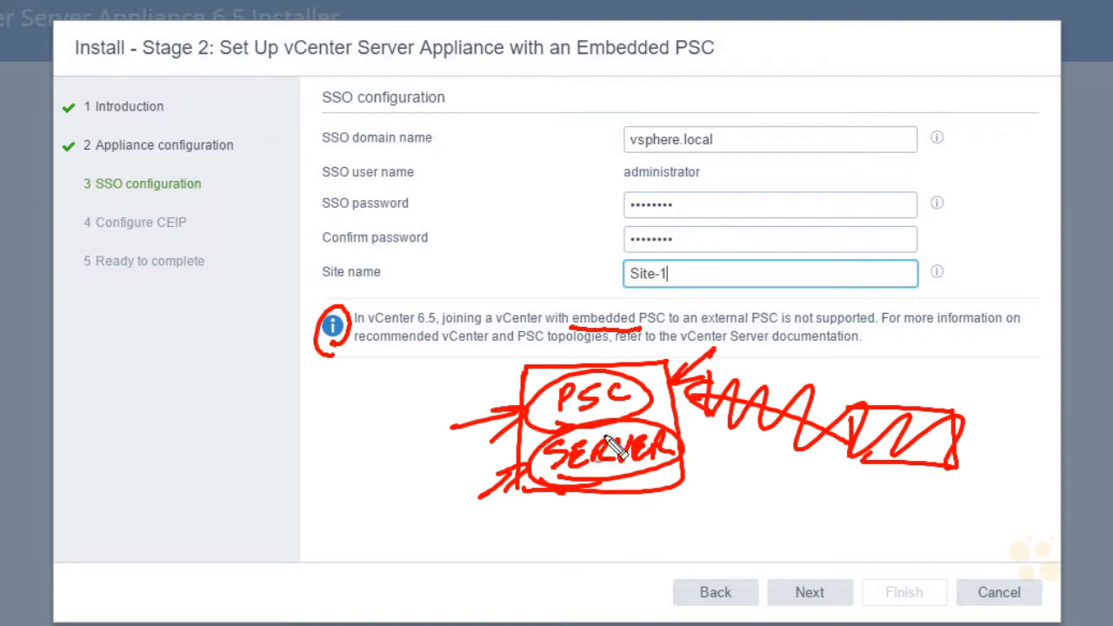
key(Escape)
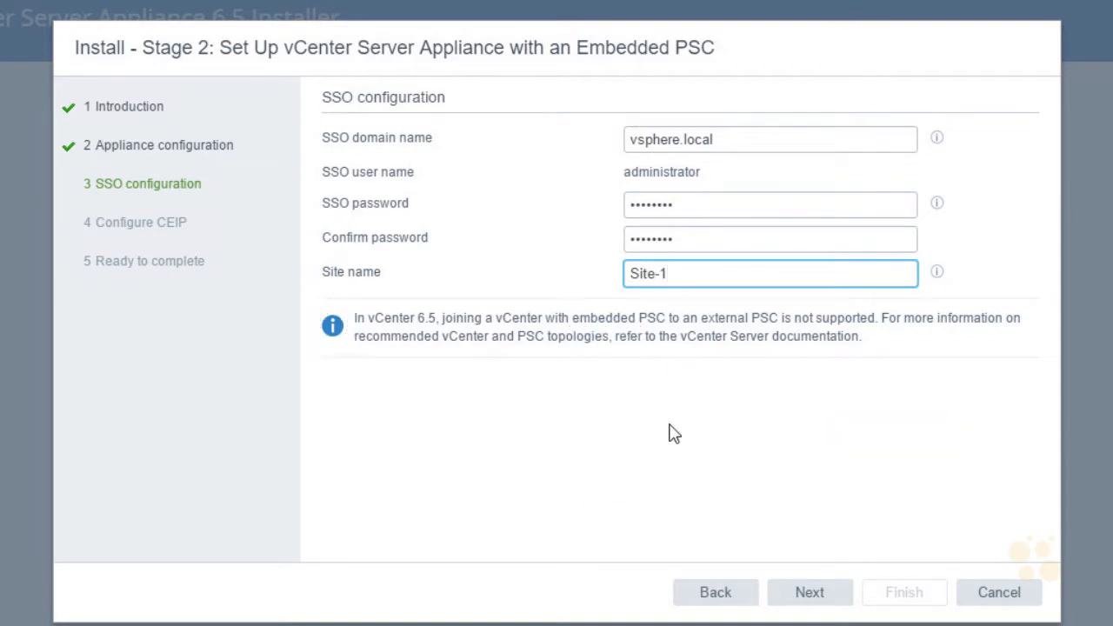
- Accept the SSO configuration, opt out of VMware's Customer Experience Improvement Program and proceed to the final summary
click(822, 599)
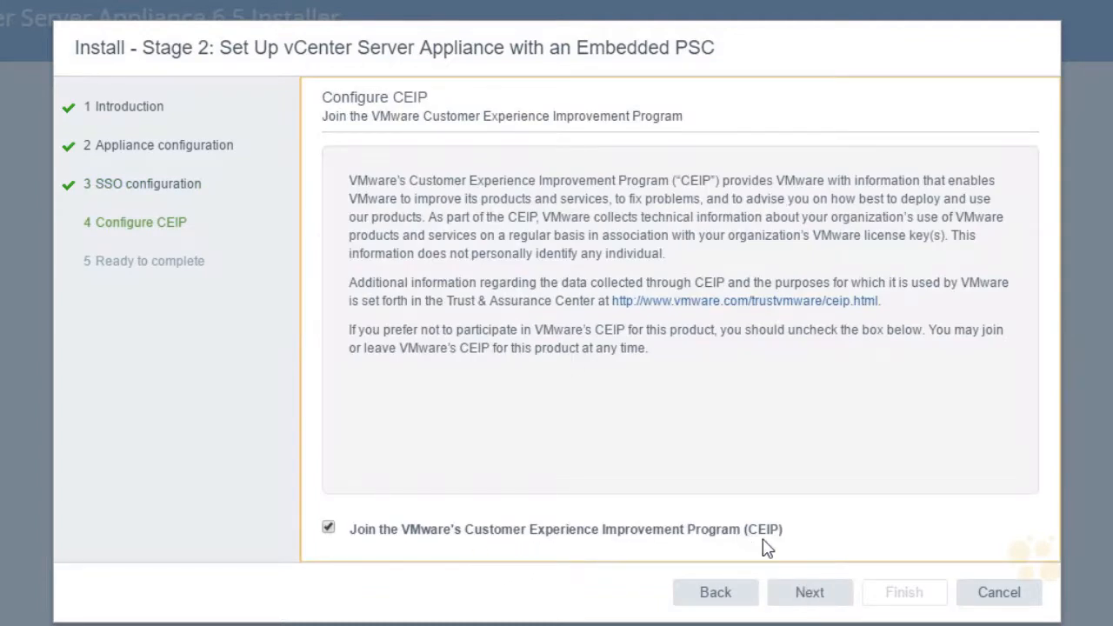
click(329, 529)
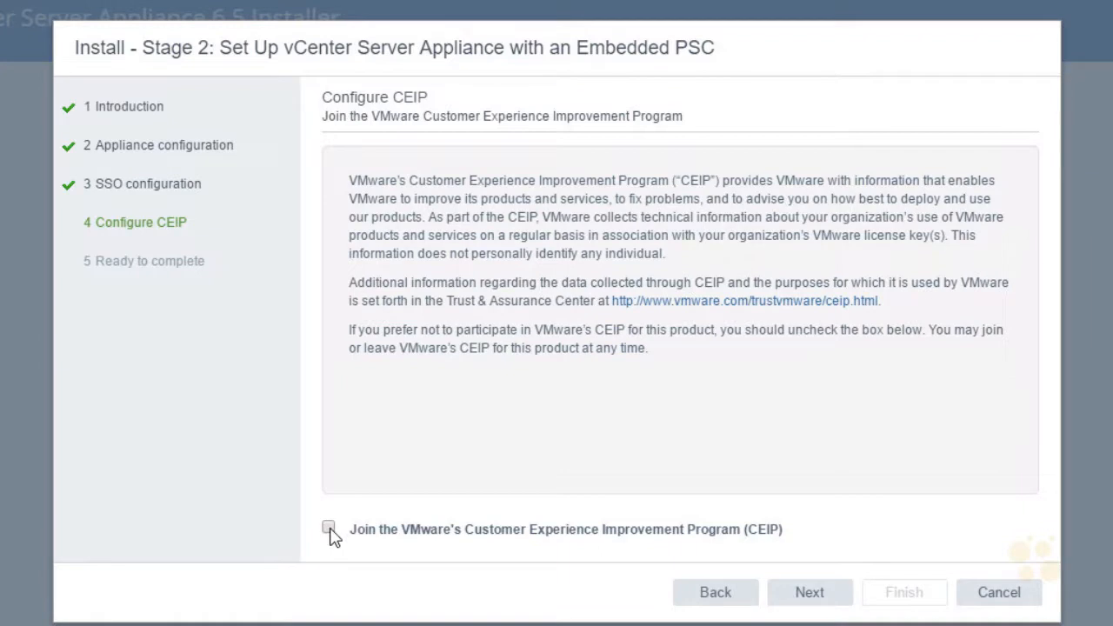
click(828, 598)
- Review the network, appliance and SSO settings in the stage 2 summary
mouse_move(1034, 330)
mouse_down()
mouse_move(1028, 417)
mouse_move(1025, 348)
mouse_up()
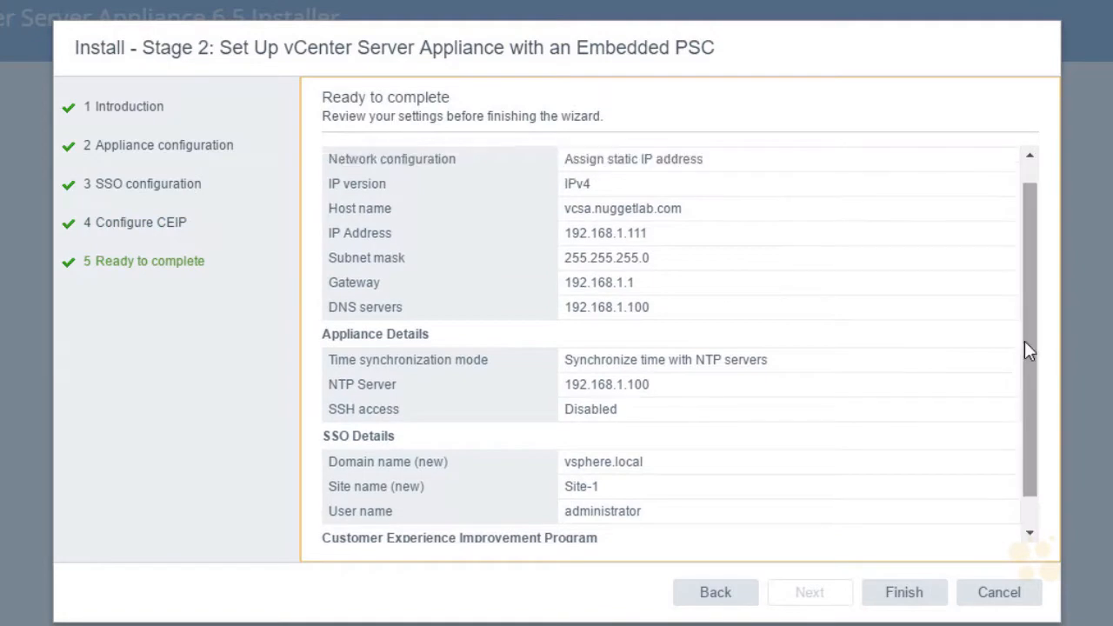
drag(698, 219, 679, 236)
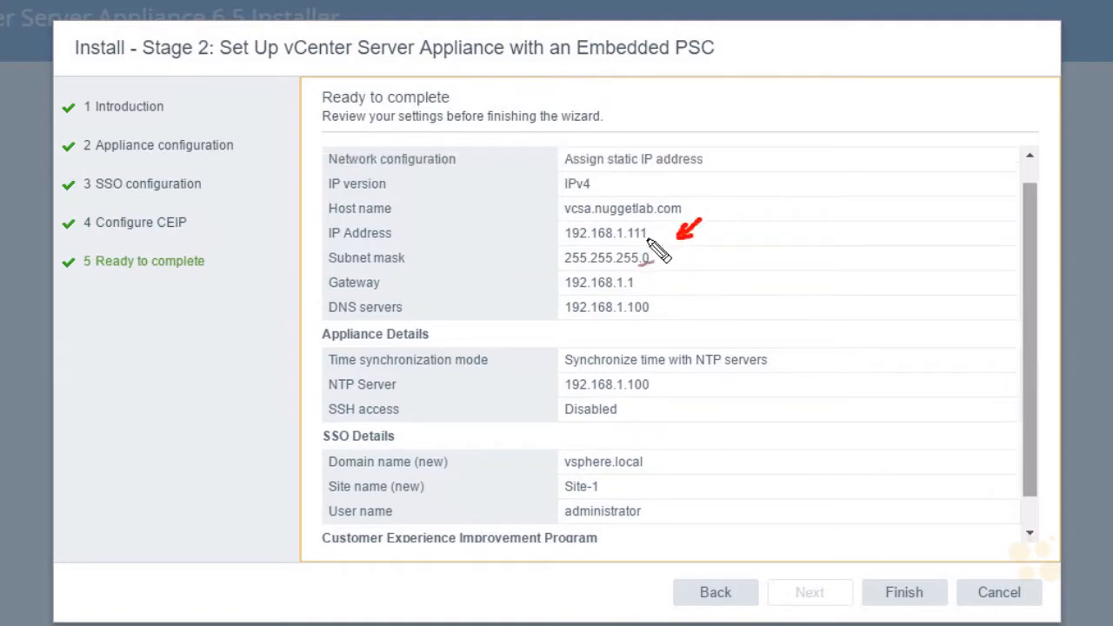
mouse_move(679, 269)
mouse_down()
mouse_move(658, 286)
mouse_move(673, 304)
mouse_move(664, 310)
mouse_up()
drag(698, 398, 654, 391)
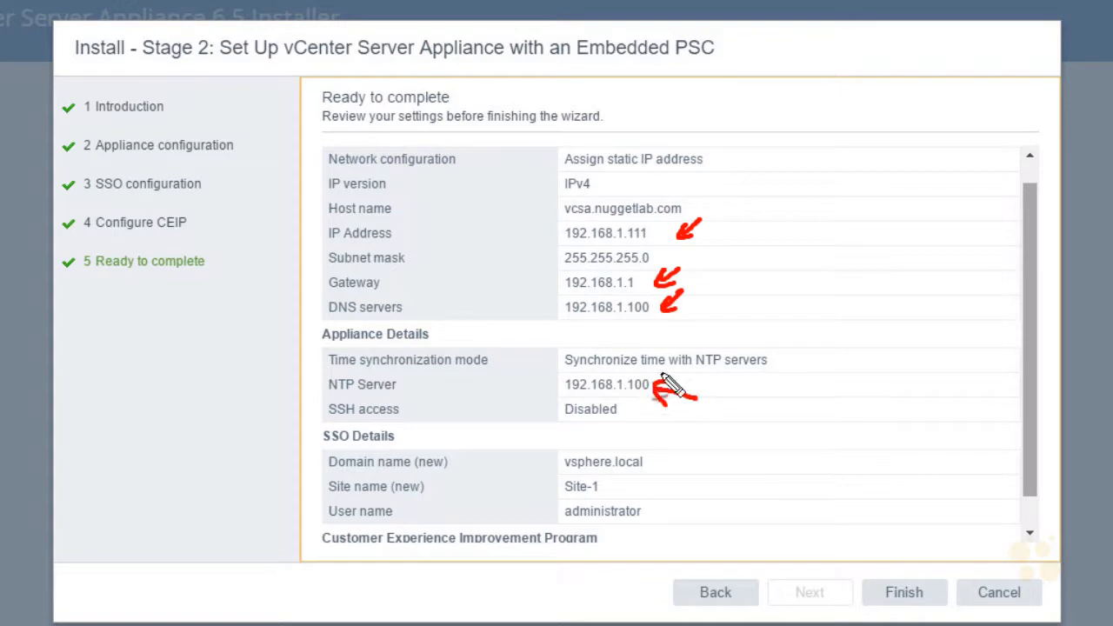
mouse_move(679, 440)
mouse_down()
mouse_move(666, 455)
mouse_move(678, 459)
mouse_up()
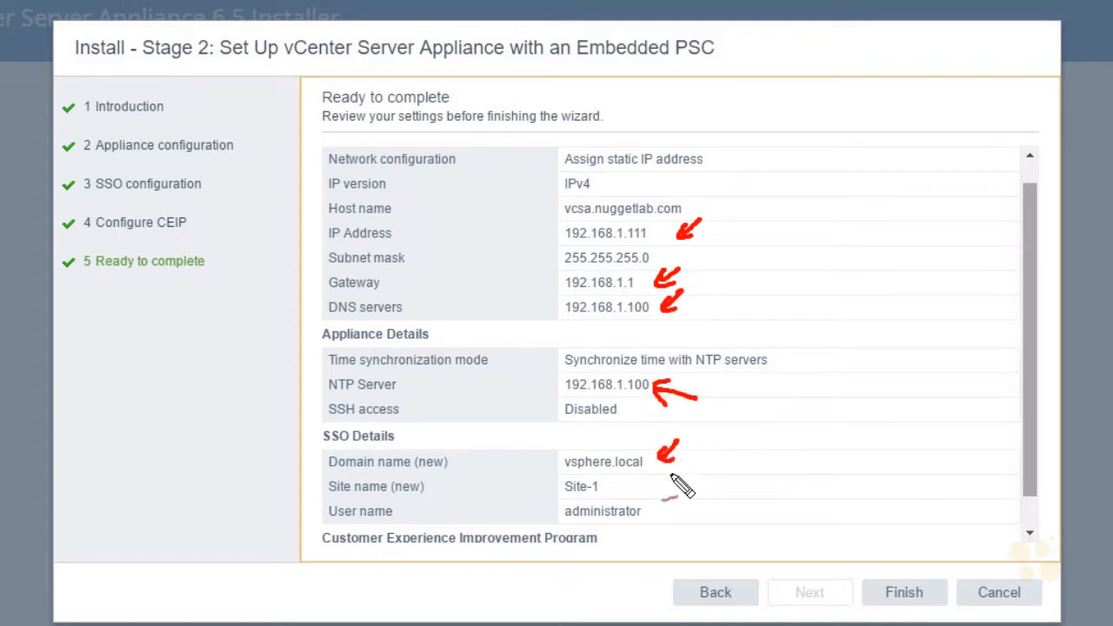
drag(700, 489, 670, 509)
drag(668, 499, 687, 508)
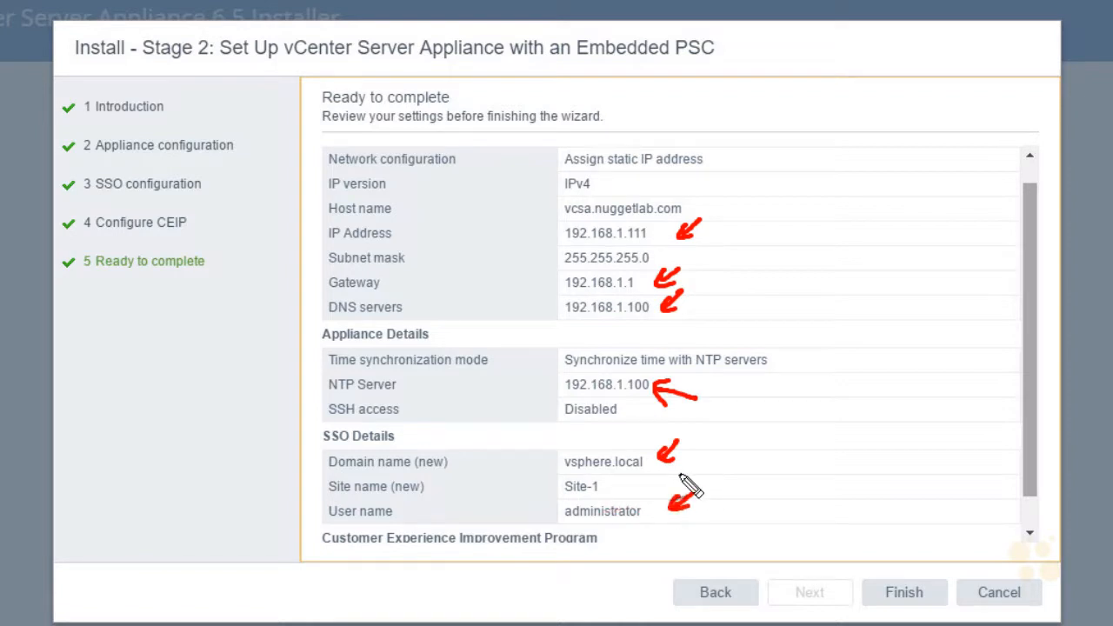
- Check the remaining stage 2 summary settings, finish the wizard and accept the warning to start the appliance setup
key(Escape)
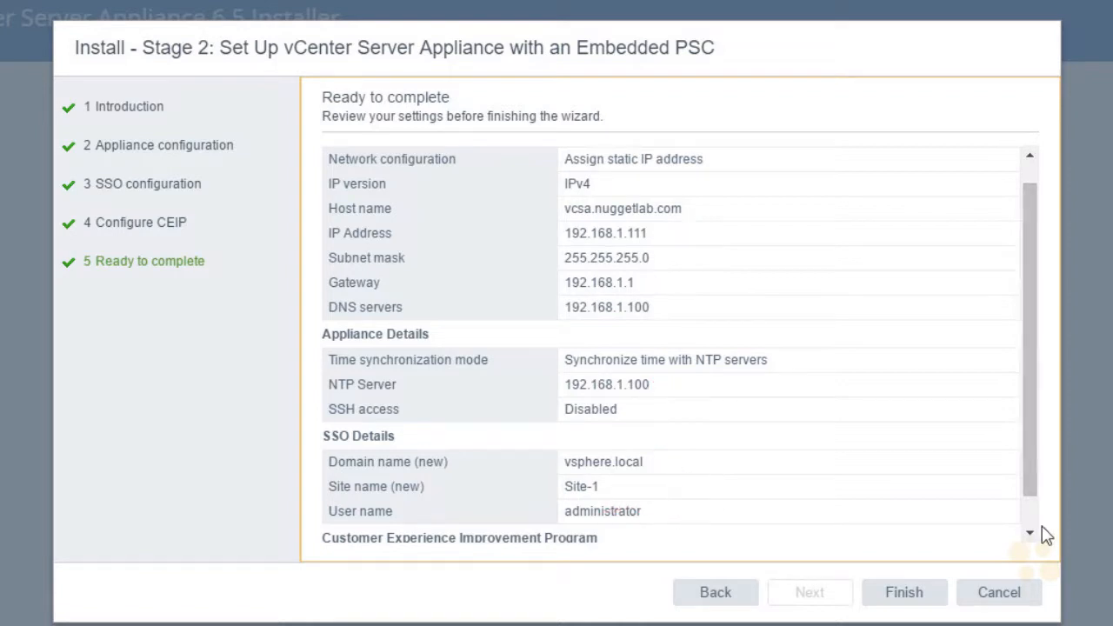
click(1029, 533)
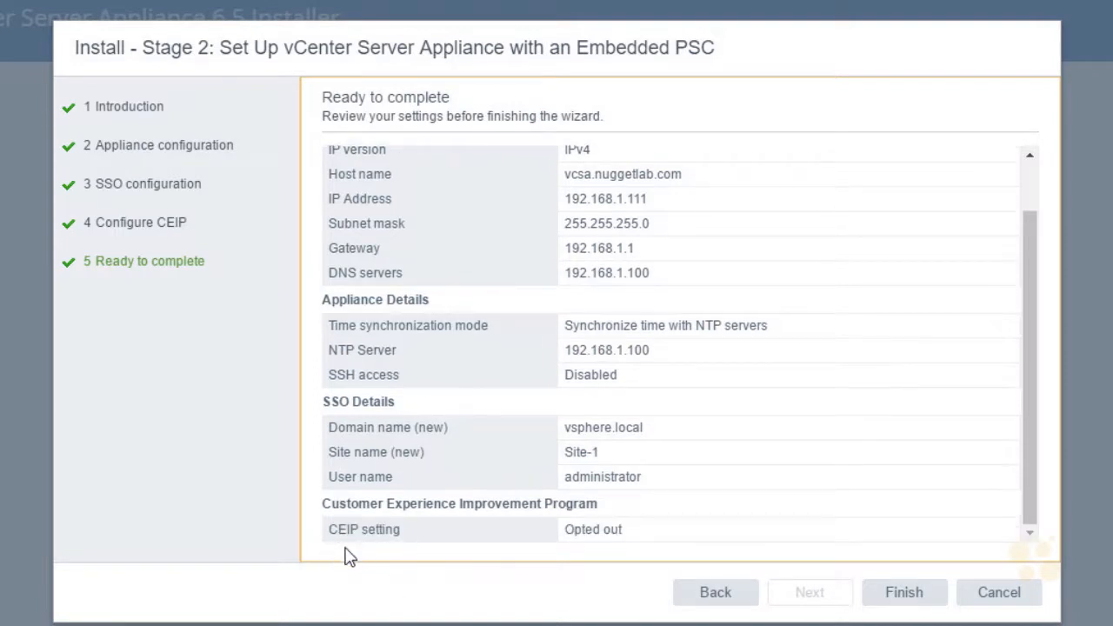
click(927, 600)
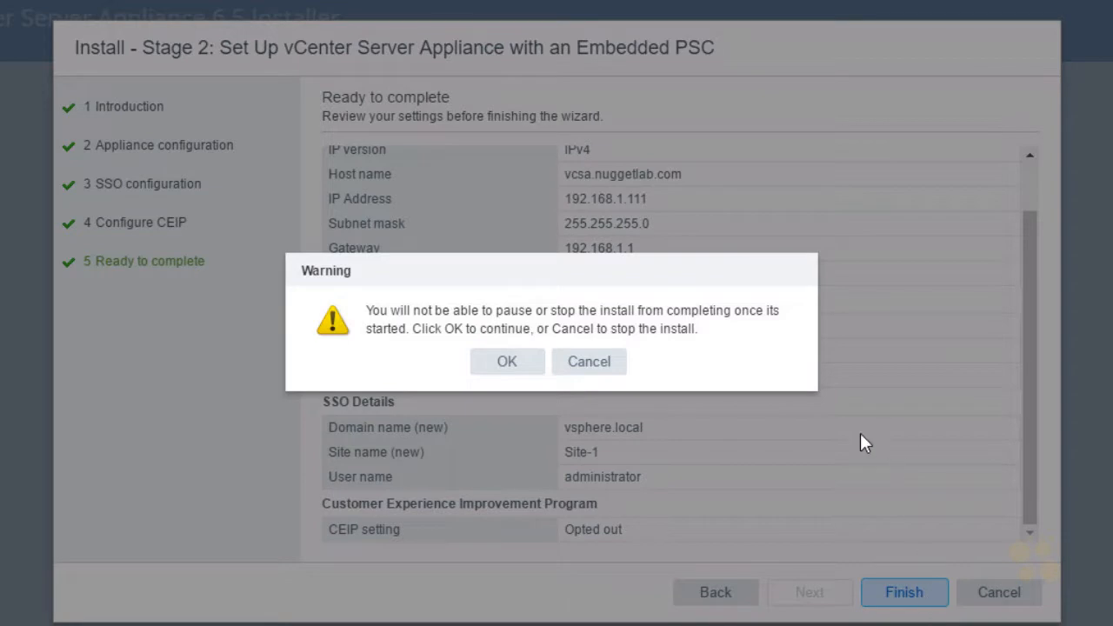
click(511, 363)
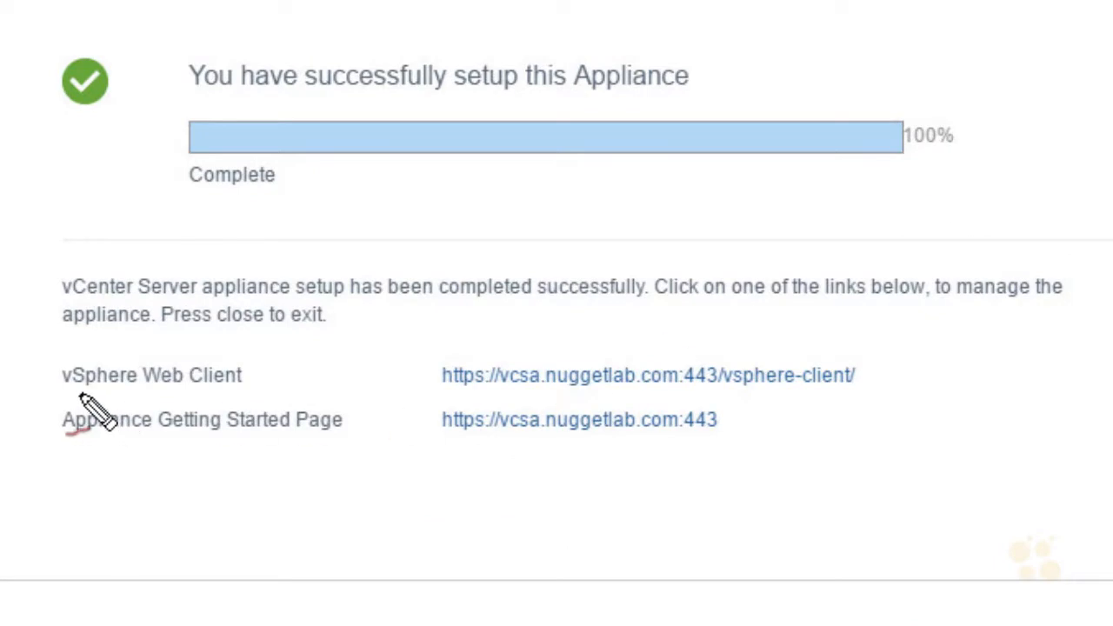
- Examine the vSphere Web Client and Appliance Getting Started Page addresses on the setup completion screen
drag(80, 396, 230, 395)
mouse_move(483, 353)
mouse_down()
mouse_move(465, 351)
mouse_move(475, 401)
mouse_move(712, 417)
mouse_move(859, 351)
mouse_move(480, 354)
mouse_up()
drag(632, 301, 584, 362)
drag(594, 325, 619, 352)
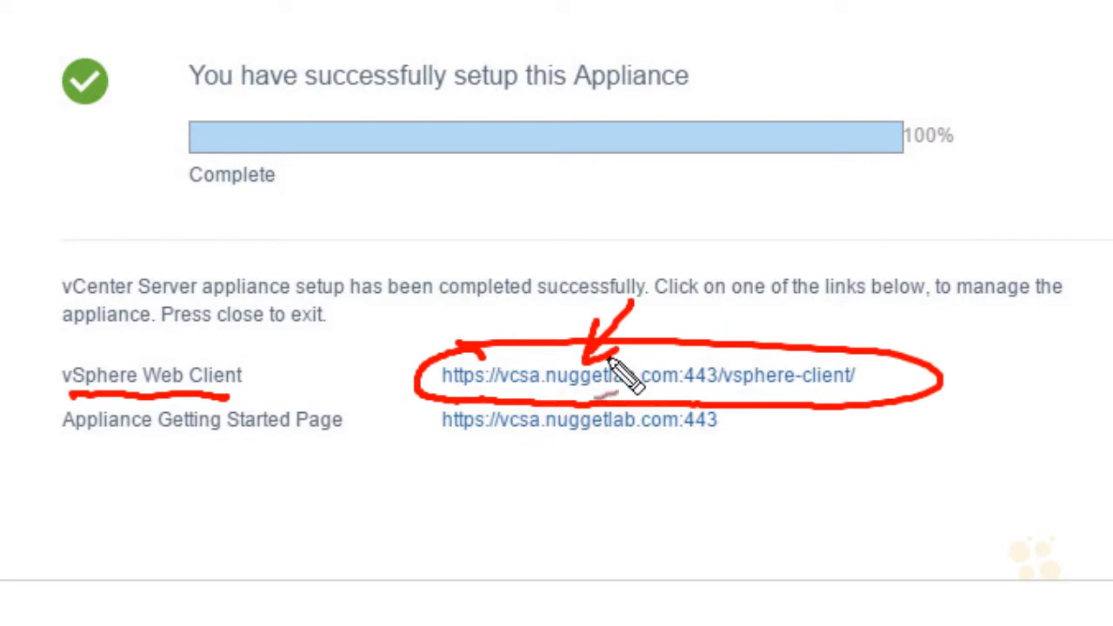
drag(722, 393, 850, 394)
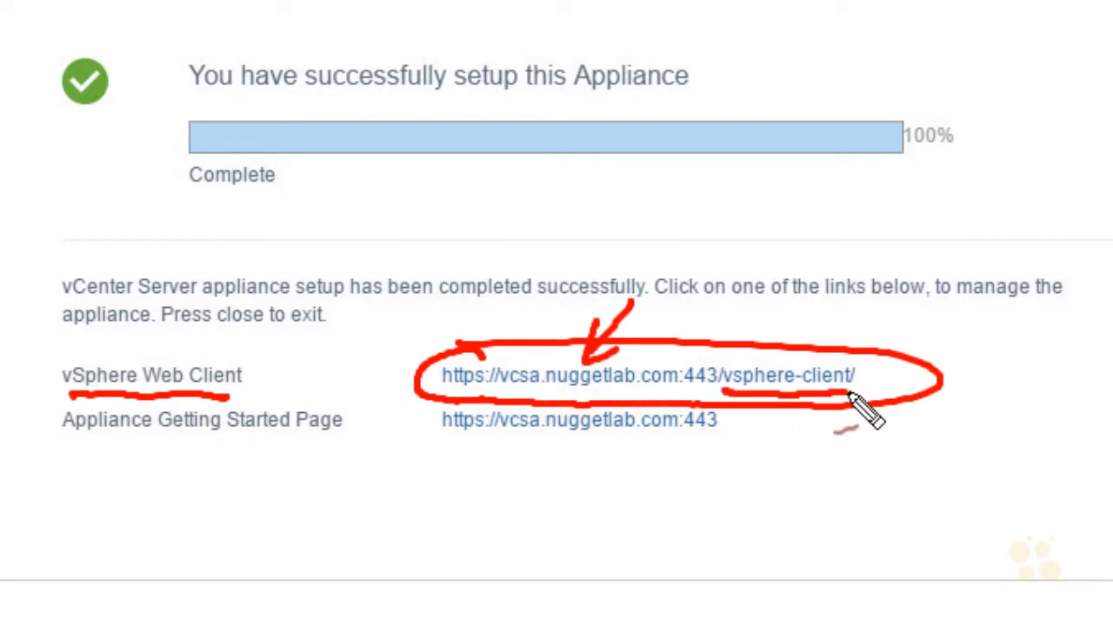
mouse_move(717, 287)
mouse_down()
mouse_move(709, 341)
mouse_move(729, 314)
mouse_up()
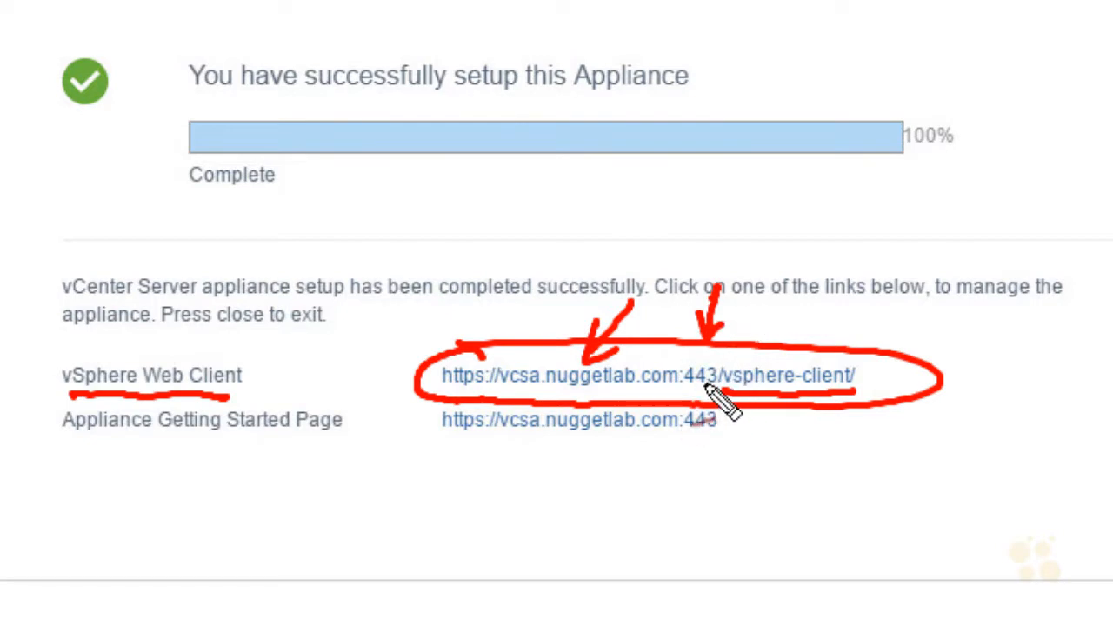
mouse_move(518, 509)
mouse_down()
mouse_move(565, 451)
mouse_move(567, 483)
mouse_up()
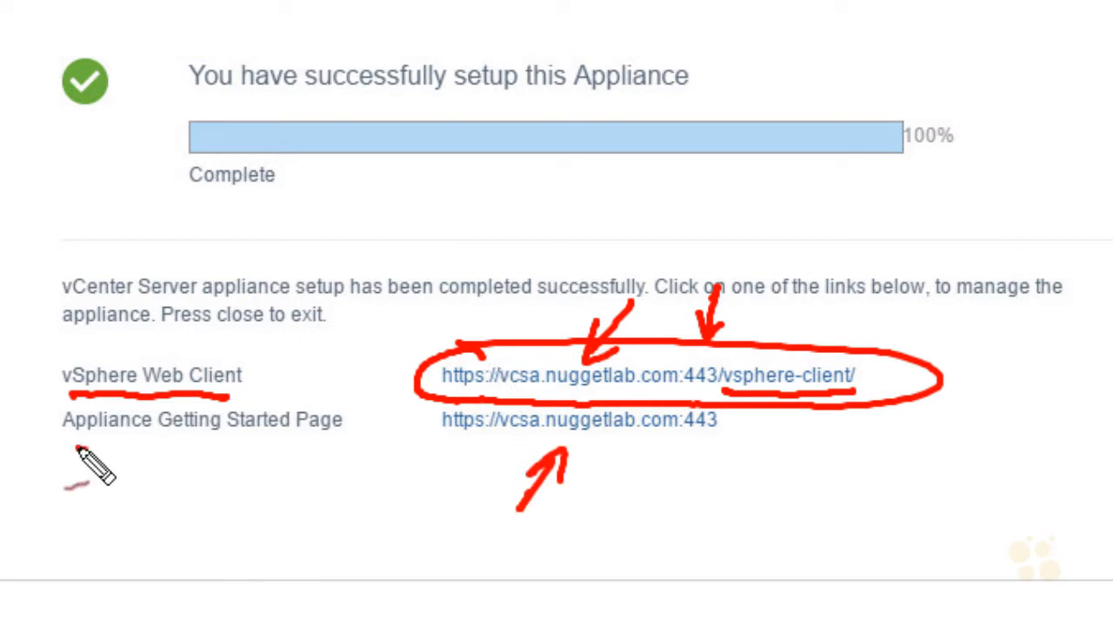
drag(77, 448, 320, 451)
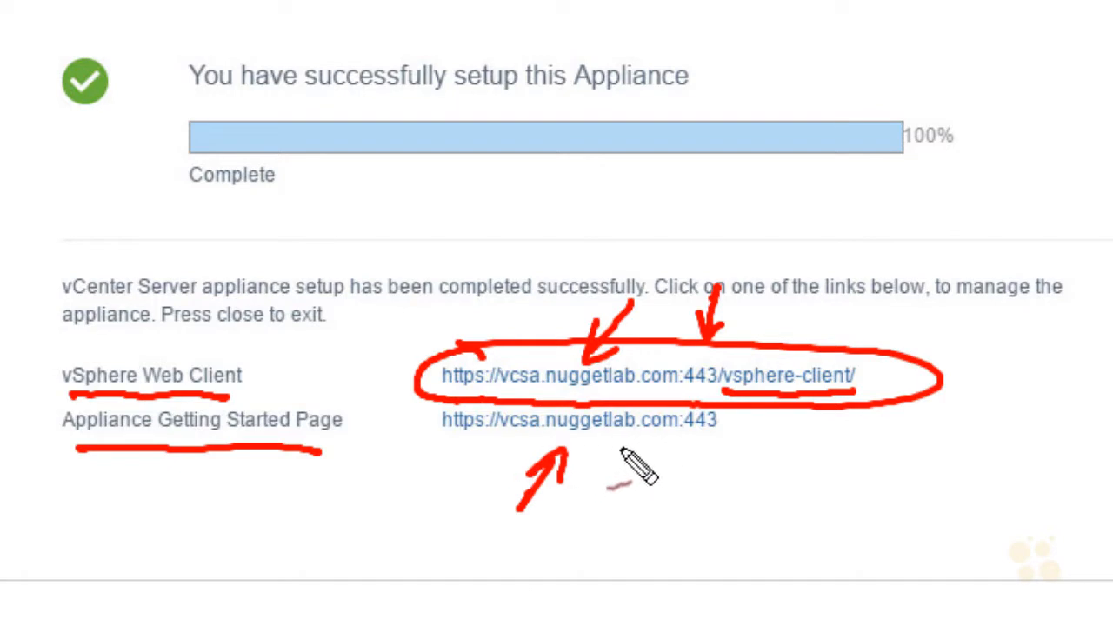
mouse_move(730, 414)
mouse_down()
mouse_move(683, 440)
mouse_move(711, 451)
mouse_up()
mouse_move(664, 504)
mouse_down()
mouse_move(689, 471)
mouse_move(693, 492)
mouse_up()
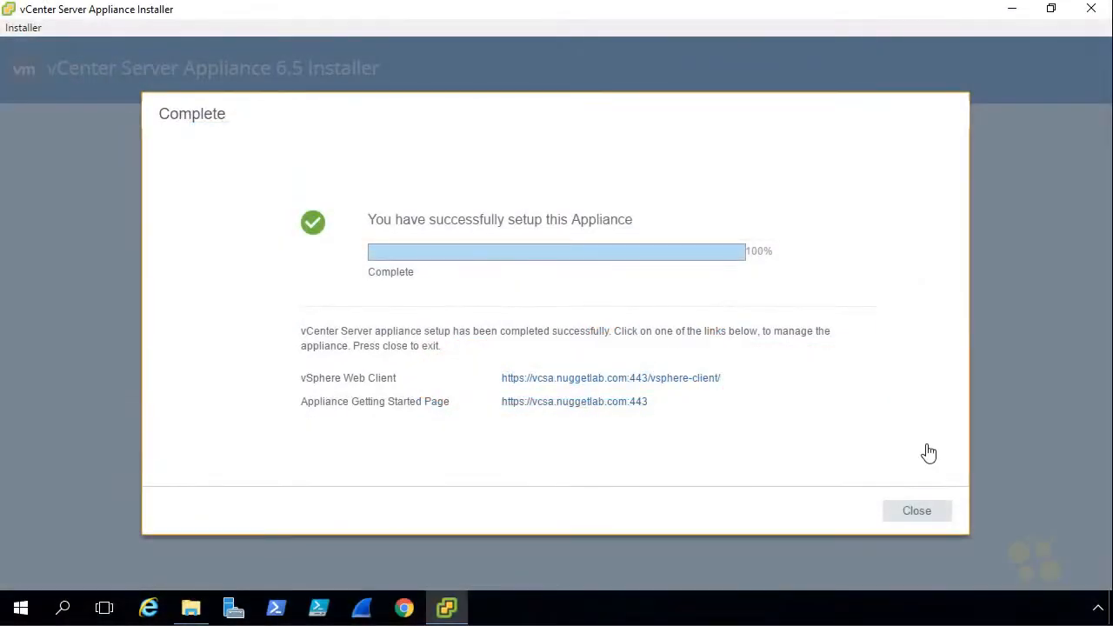
- Close the completed installer, the appliance's browser page and the win32 folder window
click(920, 511)
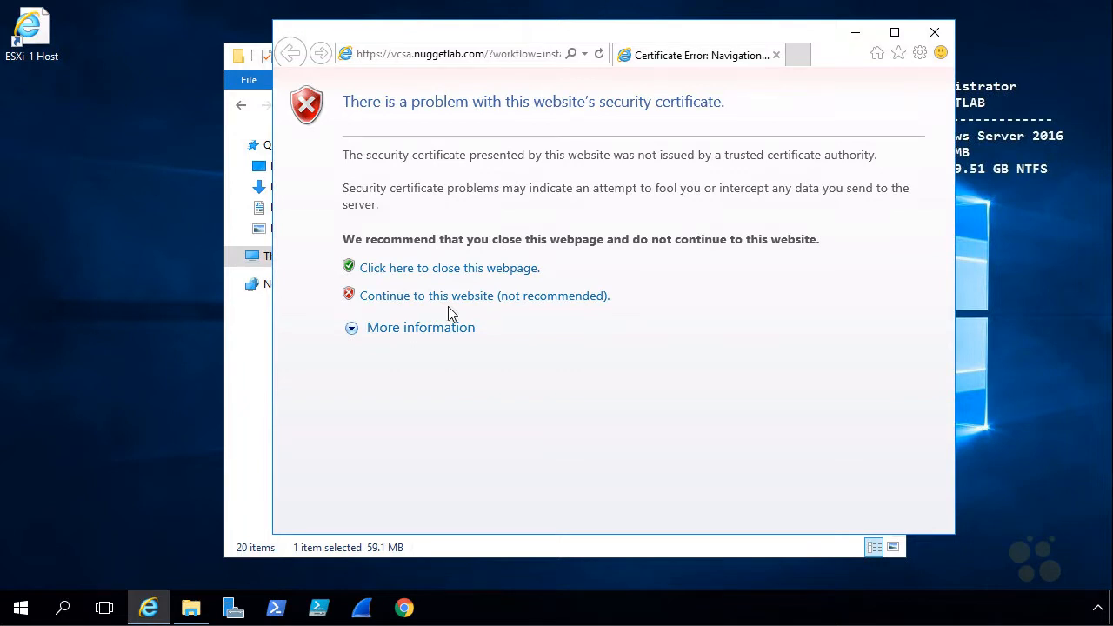
click(934, 33)
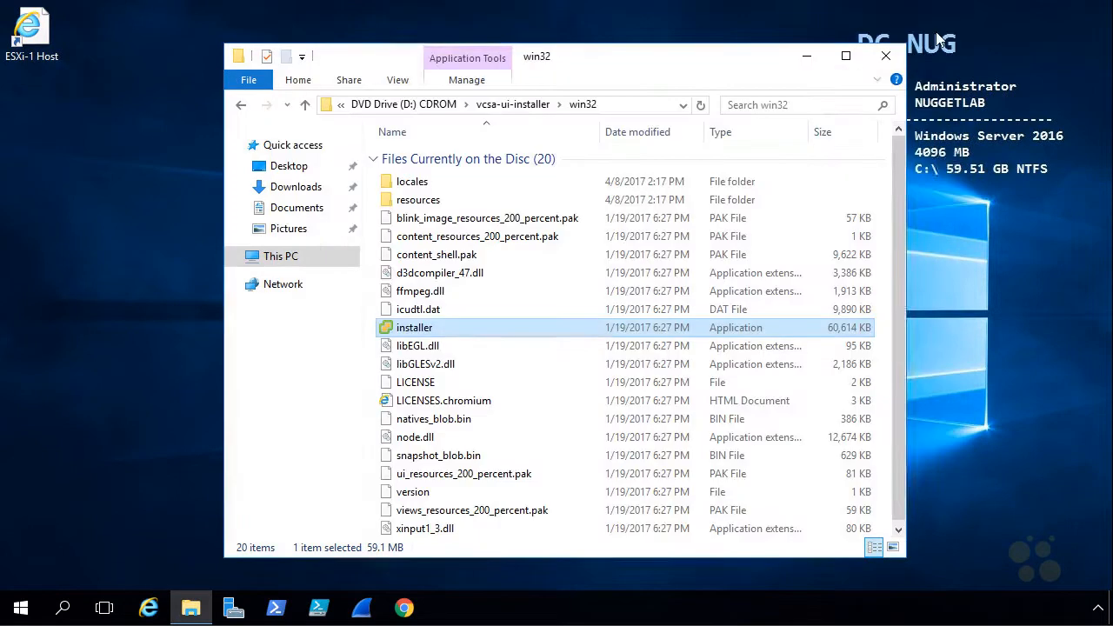
click(887, 55)
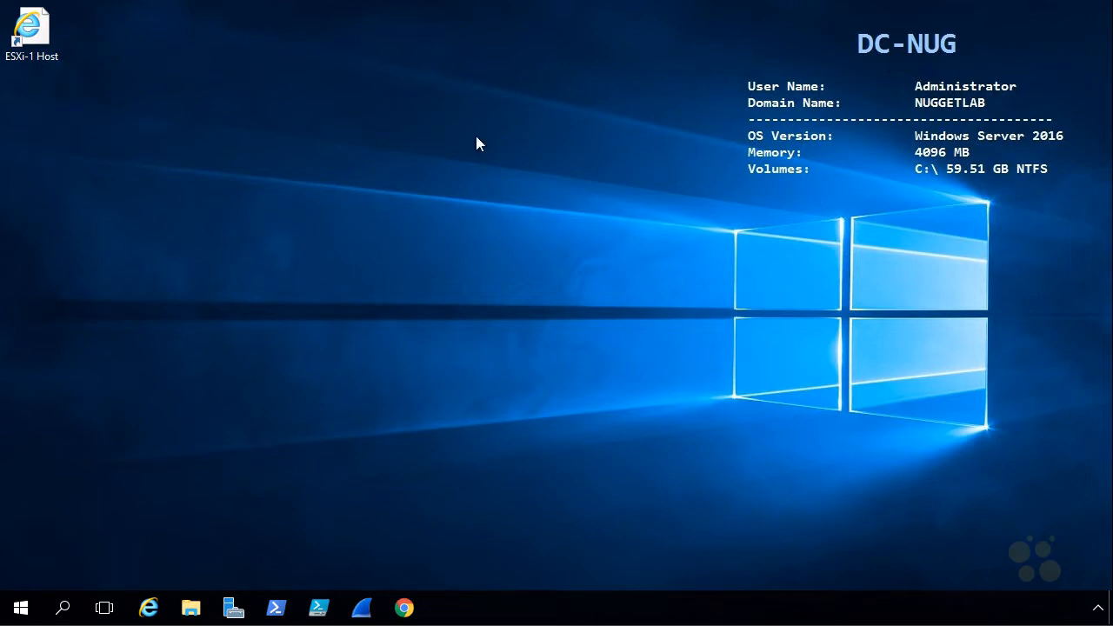
- Open the ESXi-1 Host web interface from the desktop in a maximized browser and continue past the certificate warning
double_click(43, 35)
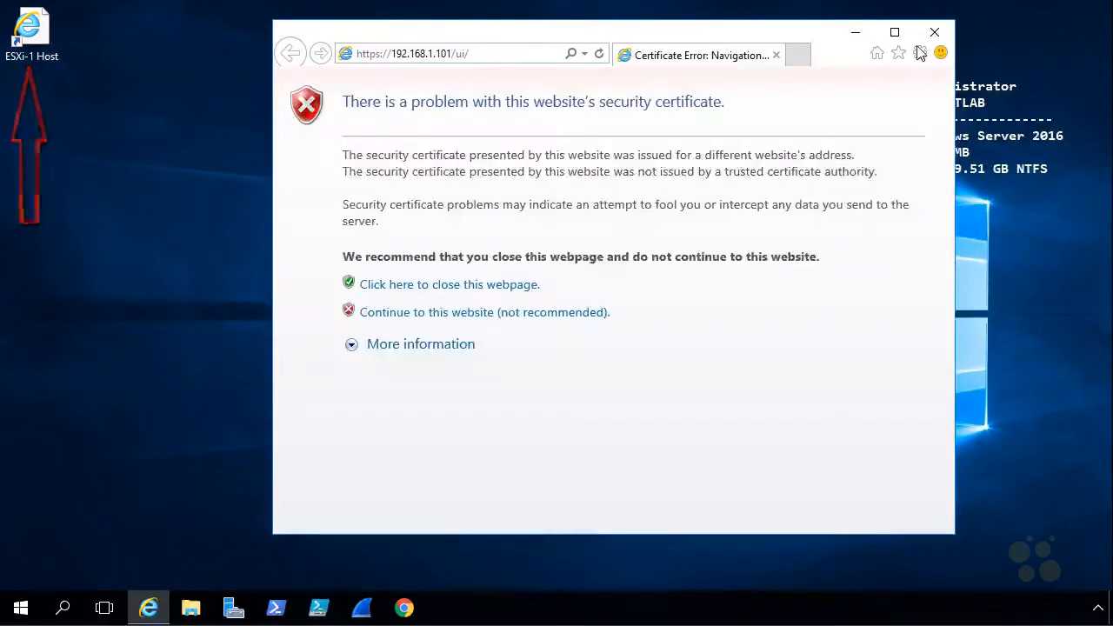
click(894, 32)
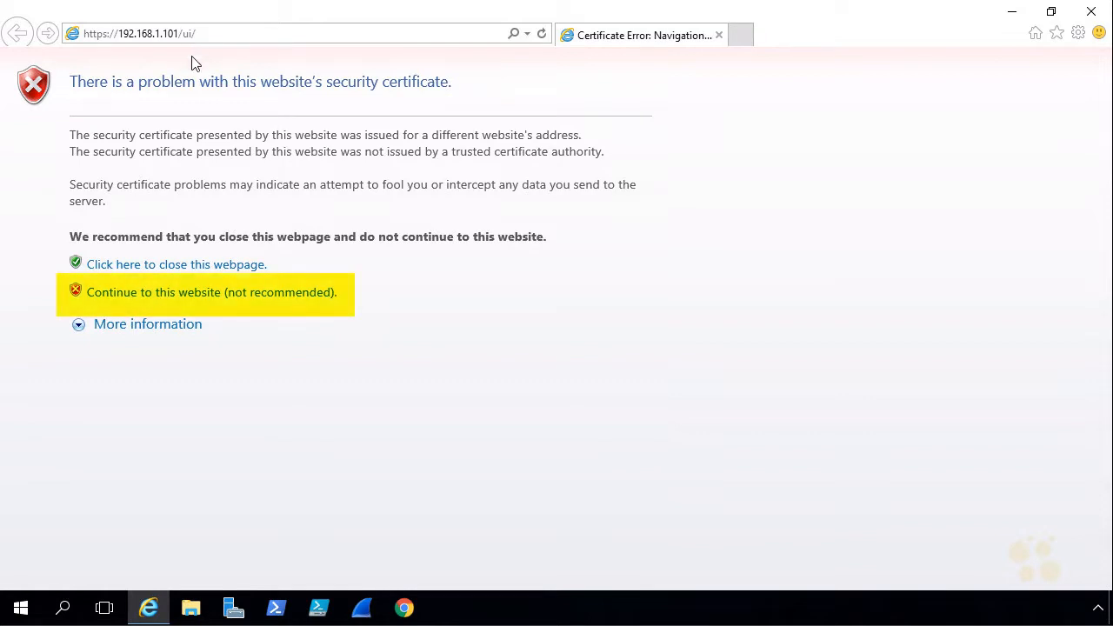
click(227, 302)
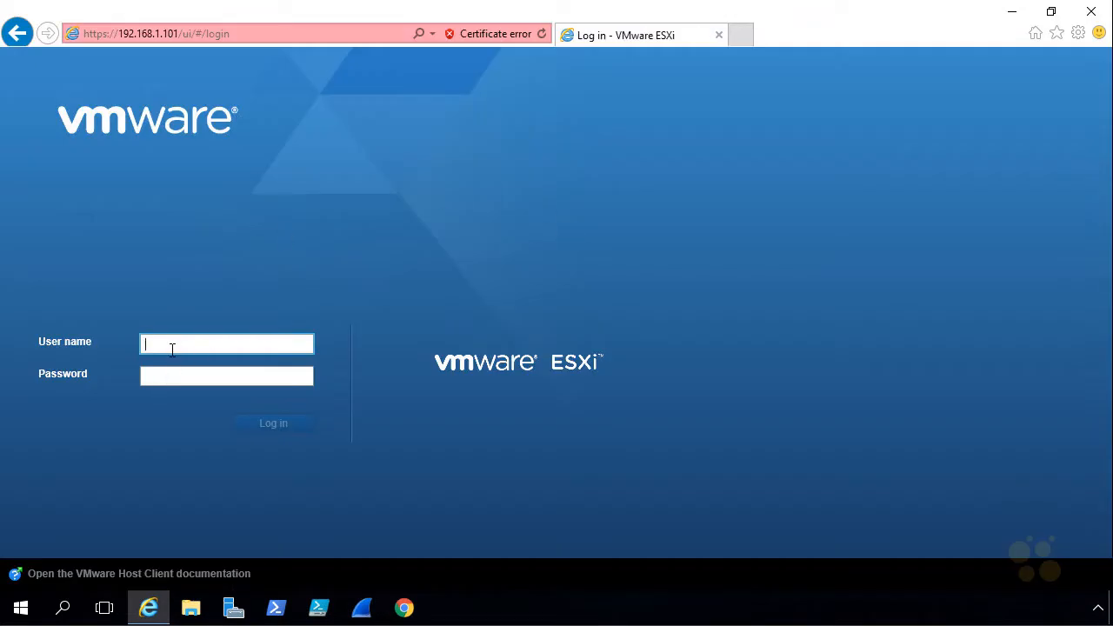
- Log in to the ESXi host as root with the account password
text(root)
click(171, 377)
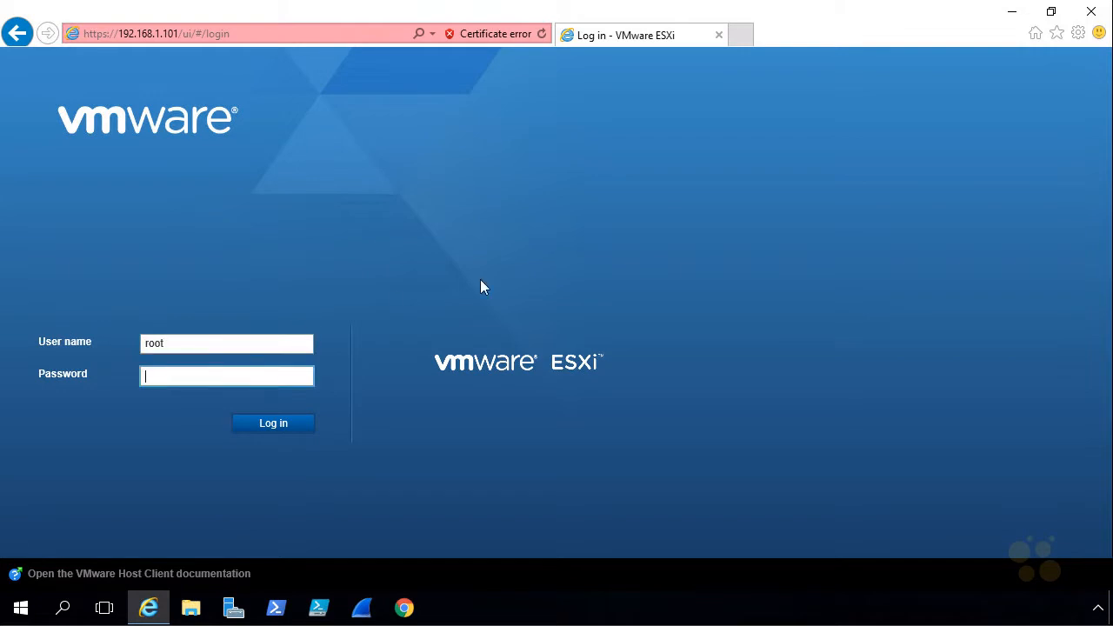
text(VMware1!)
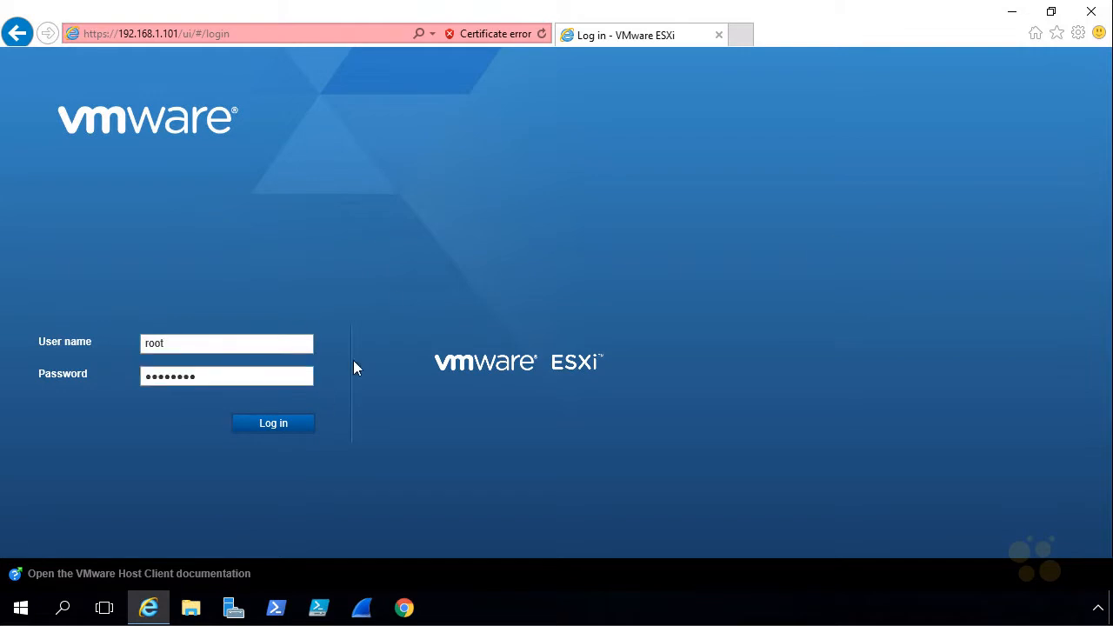
click(284, 428)
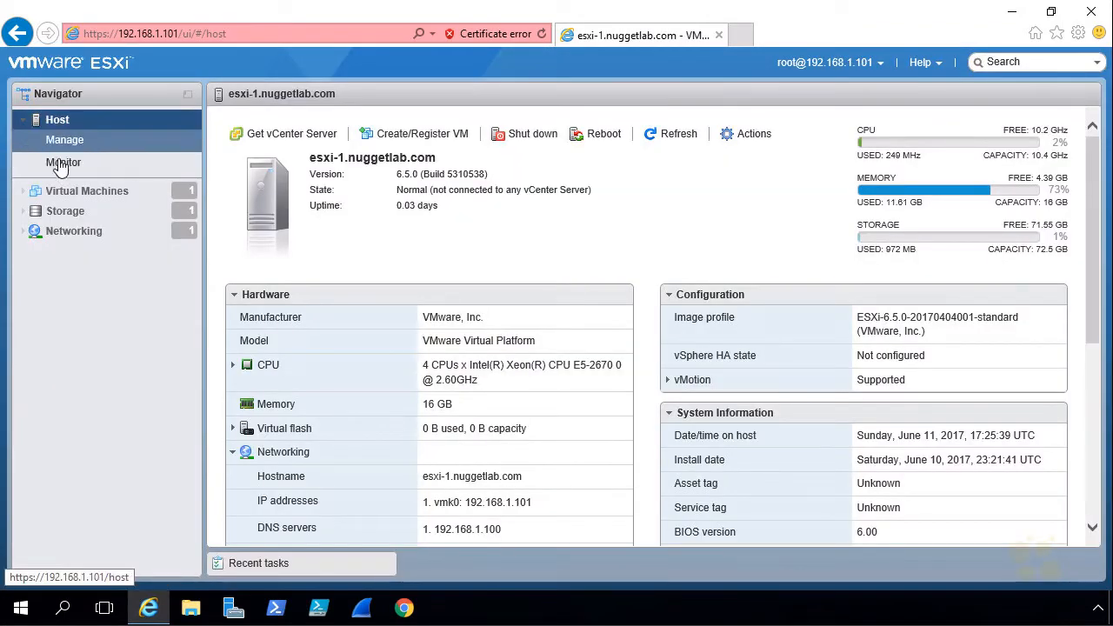
- View the host's CPU performance chart for the last hour, and open the VMware vCenter Server Appliance virtual machine
click(60, 165)
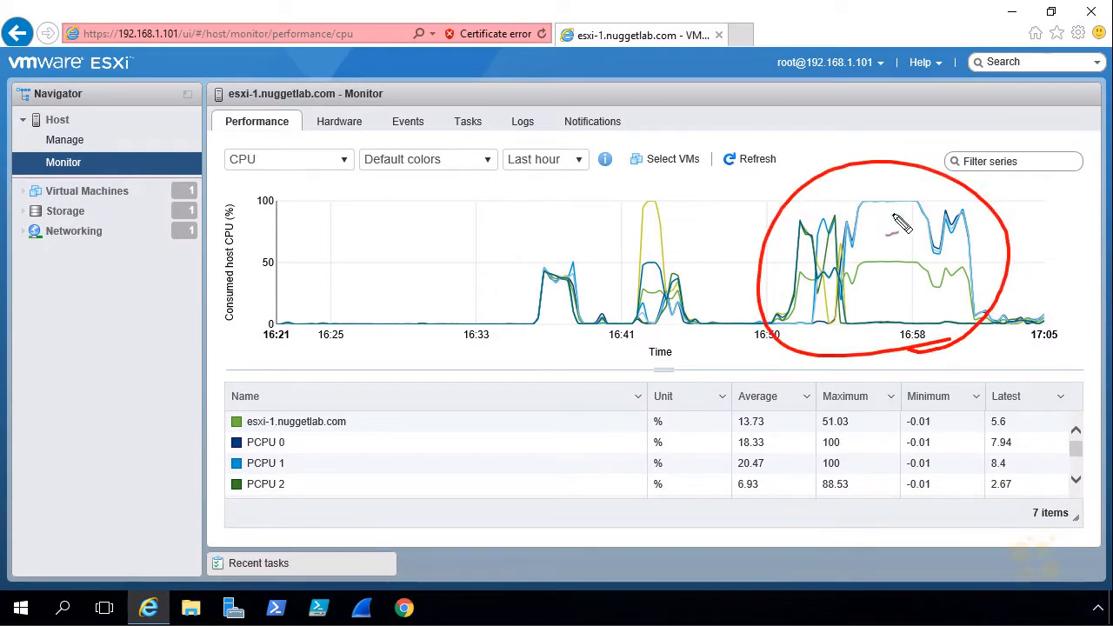
key(Escape)
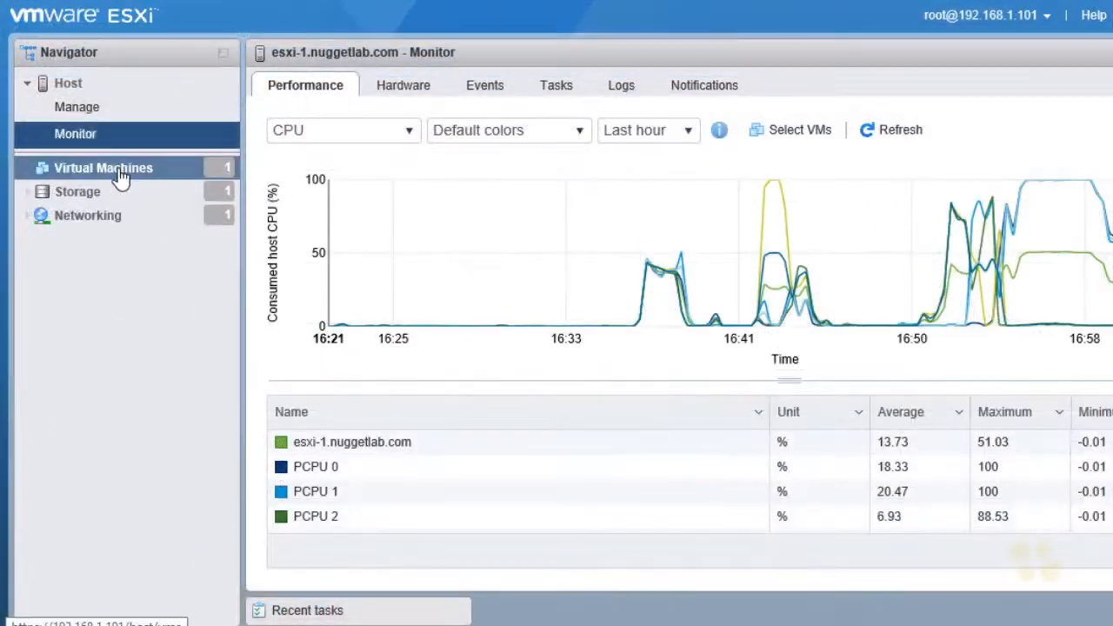
click(120, 174)
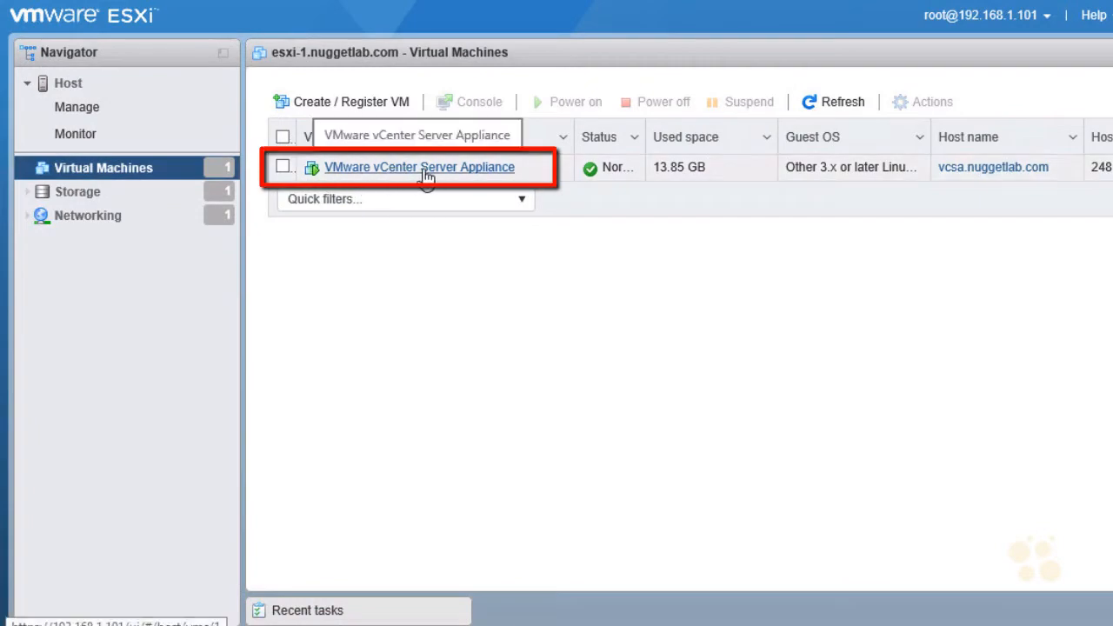
click(426, 170)
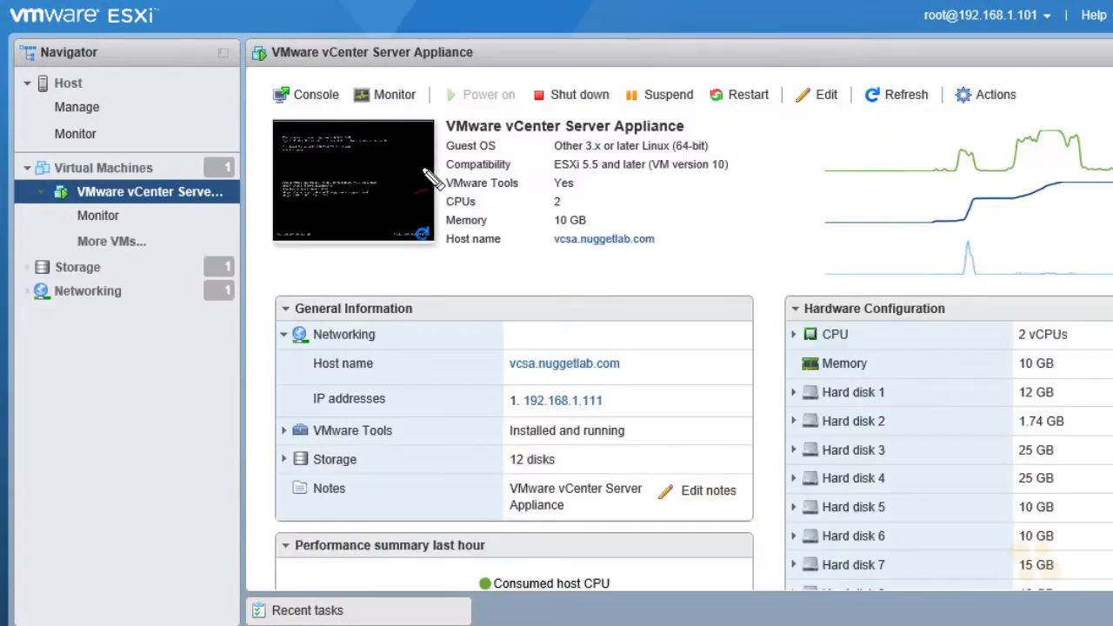
- Examine the appliance VM's hardware configuration, hard disks and performance summary for the last hour
mouse_move(948, 287)
mouse_down()
mouse_move(1083, 270)
mouse_move(836, 268)
mouse_move(1012, 301)
mouse_up()
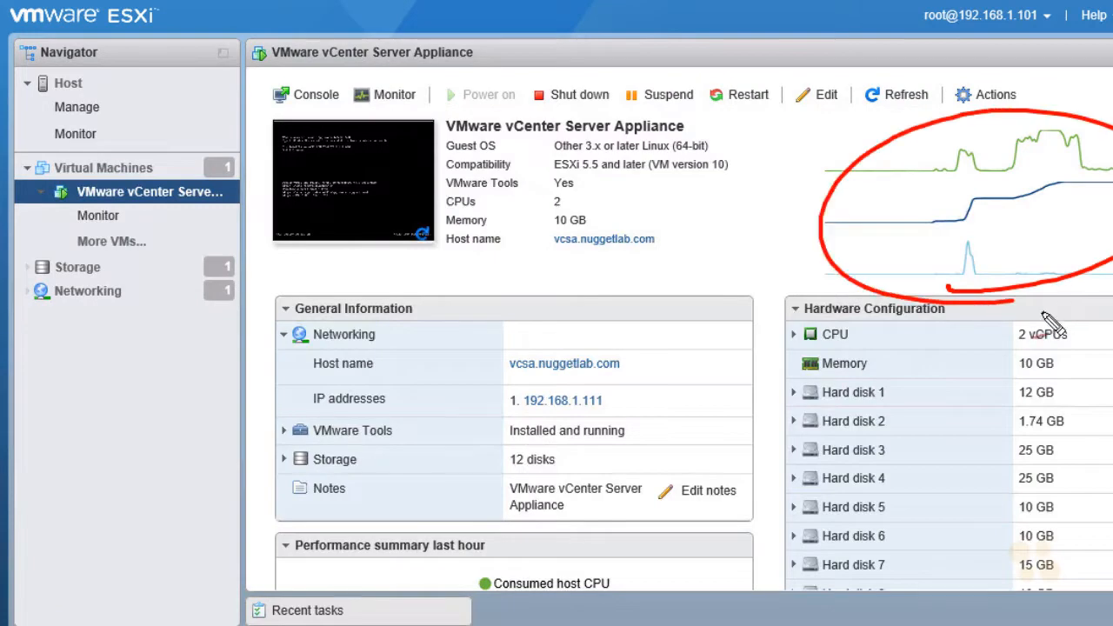
drag(791, 322, 934, 319)
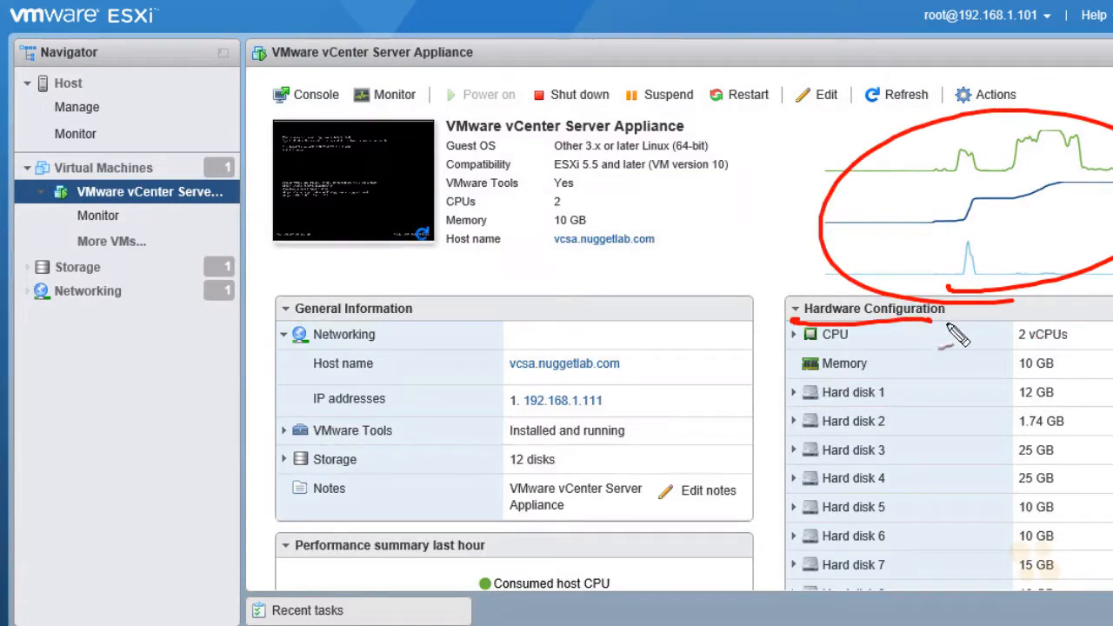
mouse_move(902, 454)
mouse_down()
mouse_move(874, 360)
mouse_move(881, 516)
mouse_move(887, 392)
mouse_up()
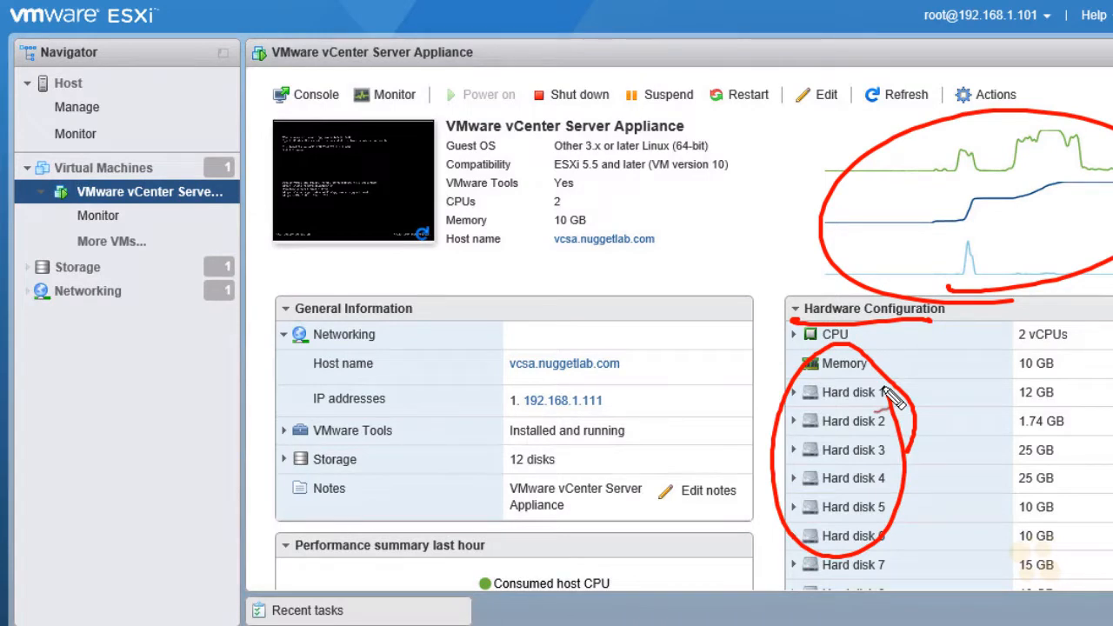
key(Escape)
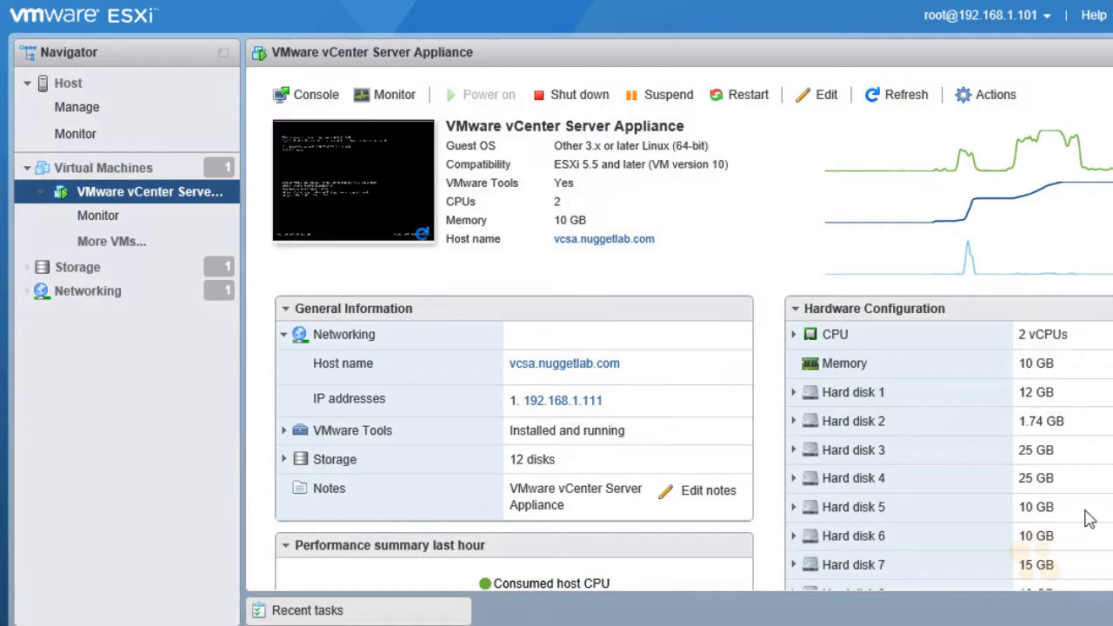
scroll(504, 339, down, 5)
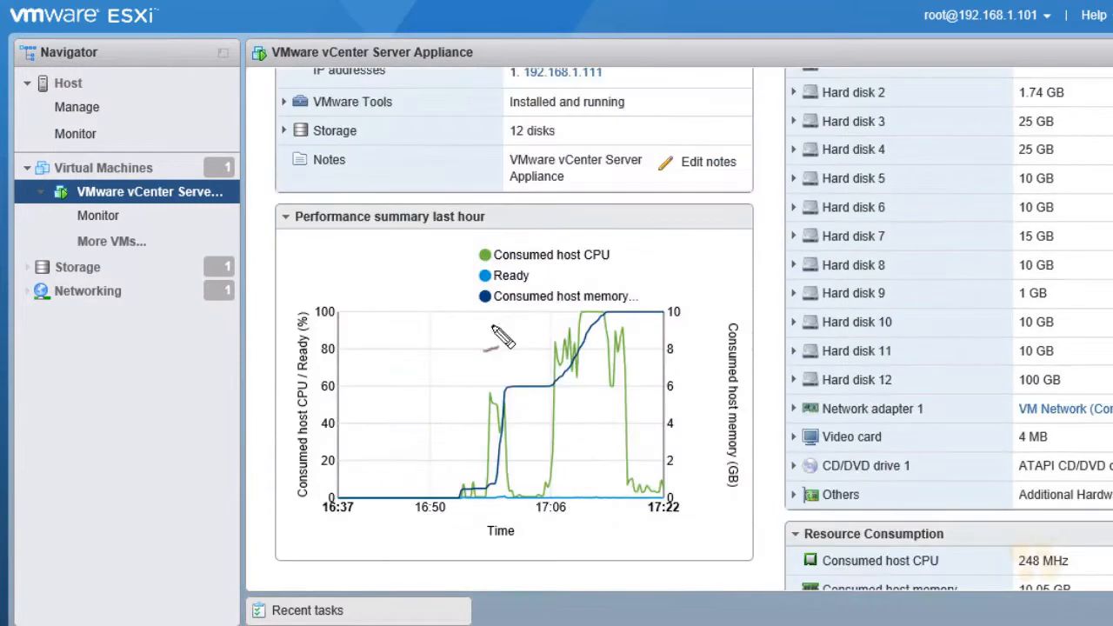
mouse_move(306, 235)
mouse_down()
mouse_move(450, 202)
mouse_move(359, 255)
mouse_up()
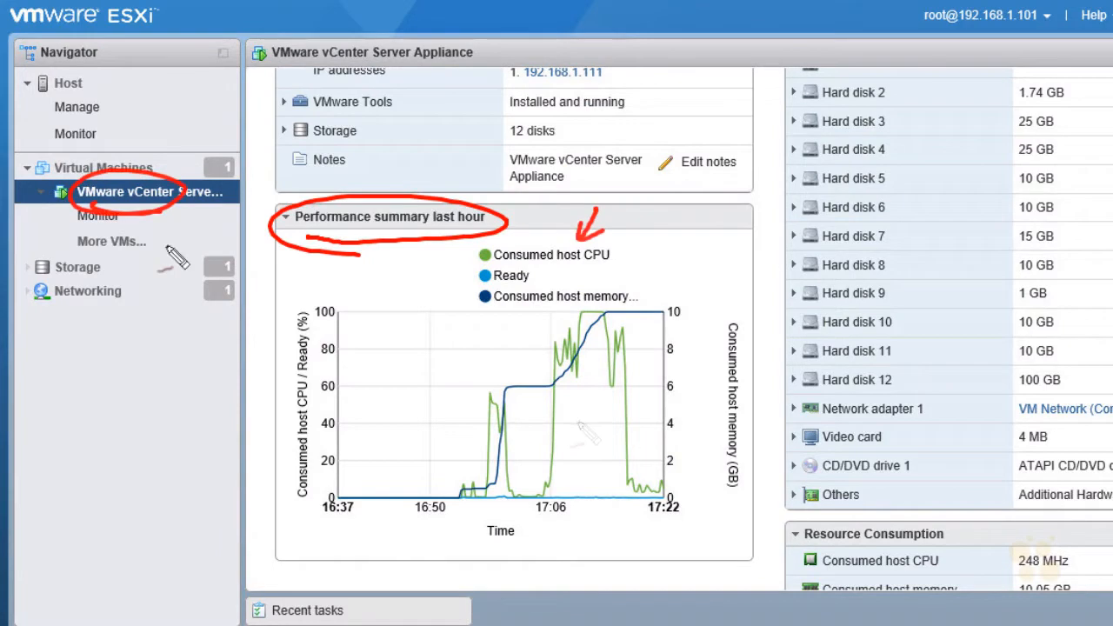
drag(658, 259, 654, 314)
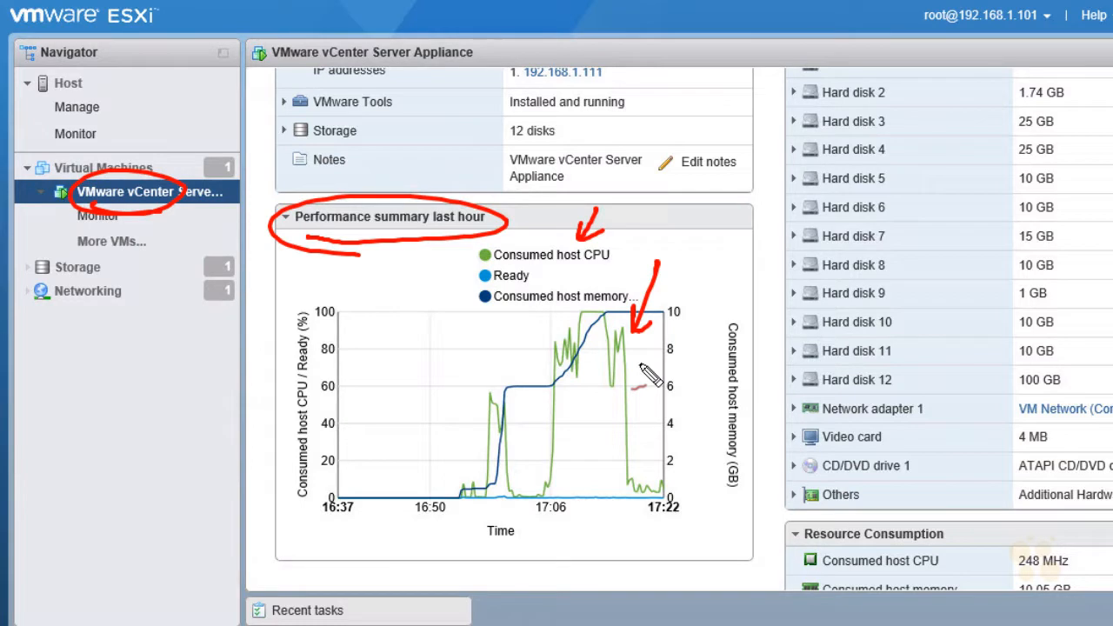
key(Escape)
mouse_move(643, 372)
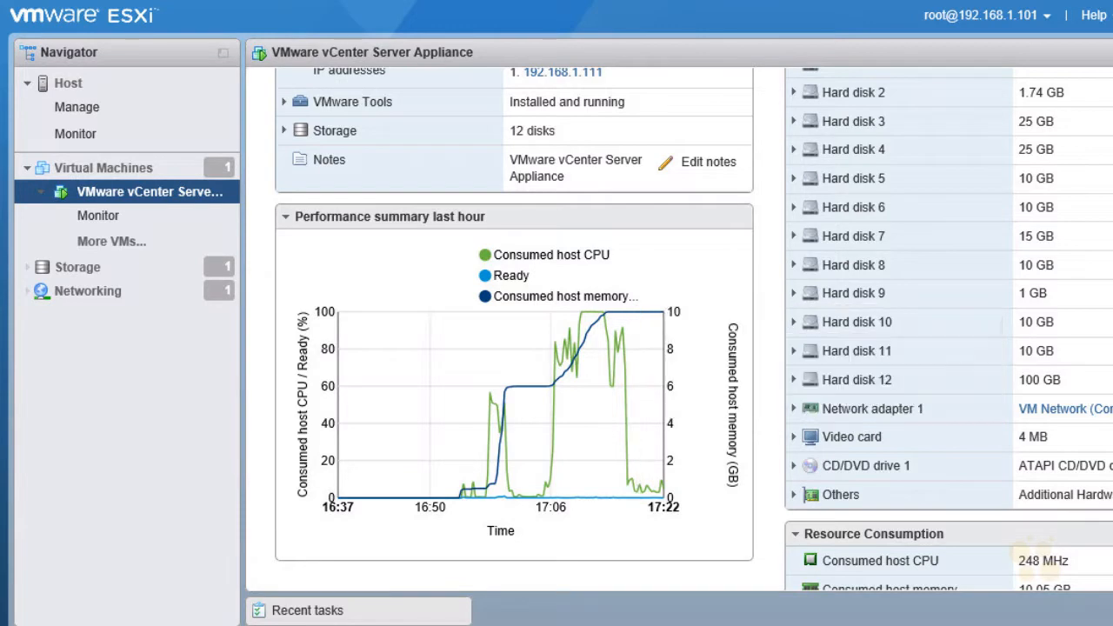
scroll(757, 373, up, 5)
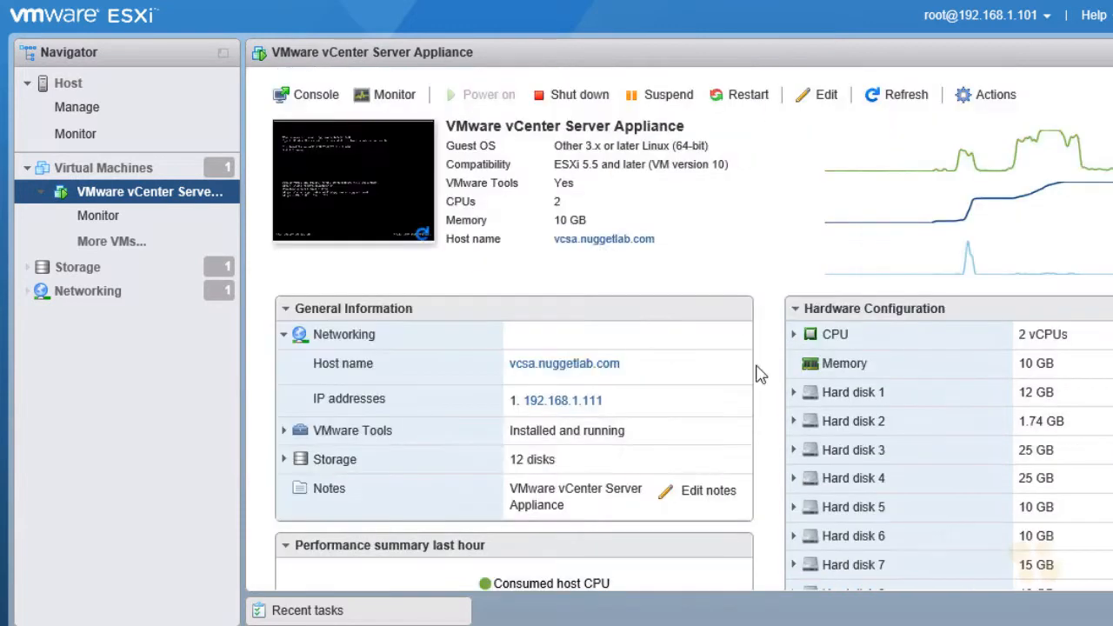
- Enable autostart in the ESXi host's system settings, with a start delay and a stop delay of 15 seconds
click(90, 114)
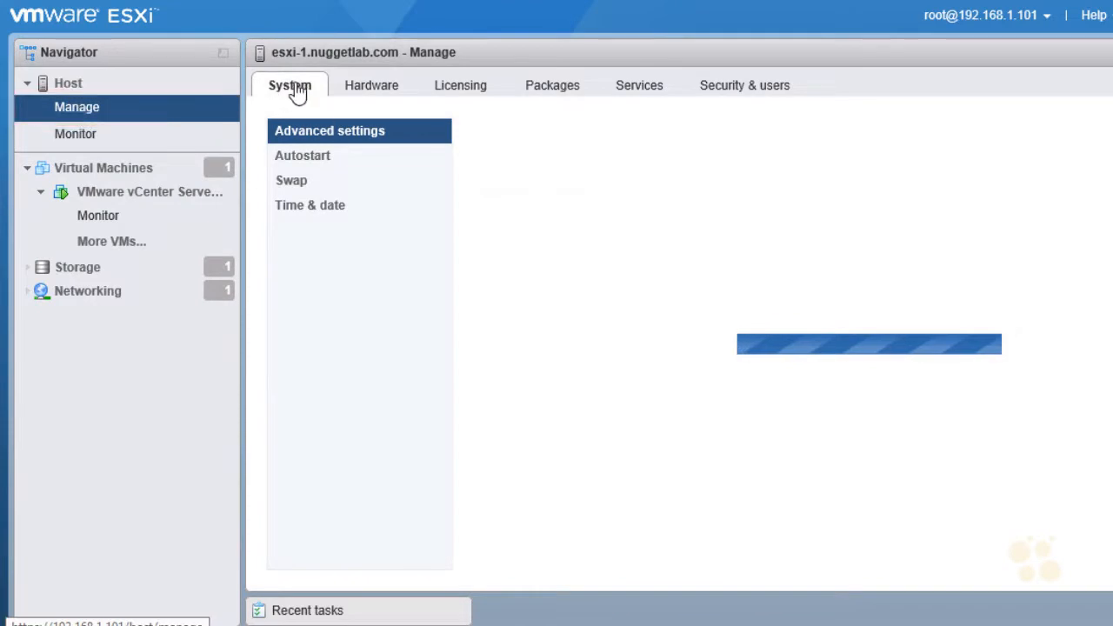
click(314, 165)
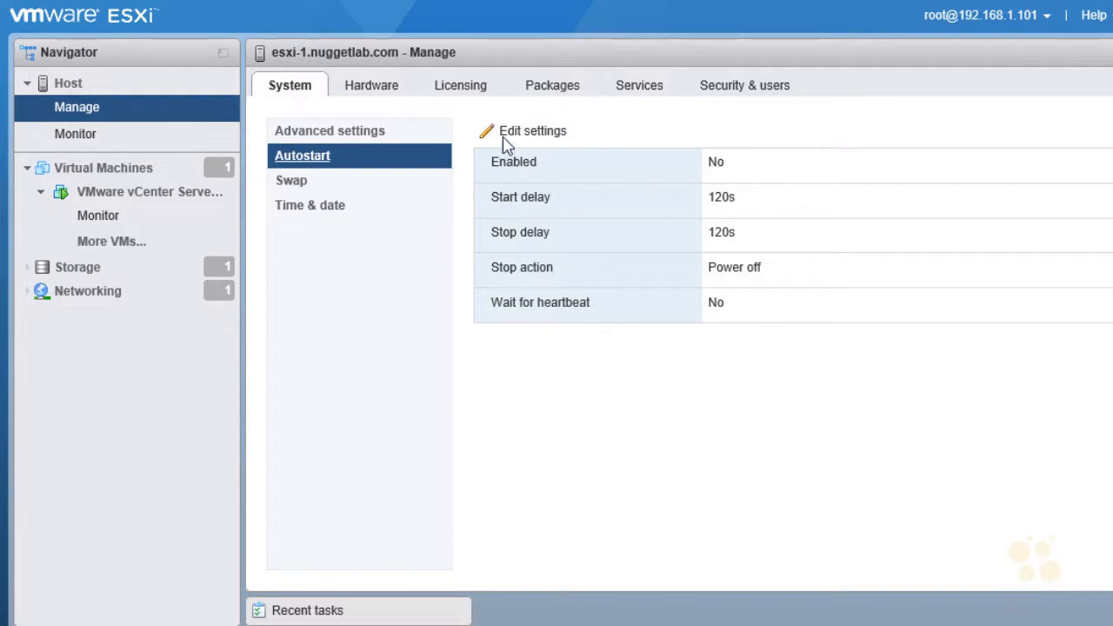
click(551, 134)
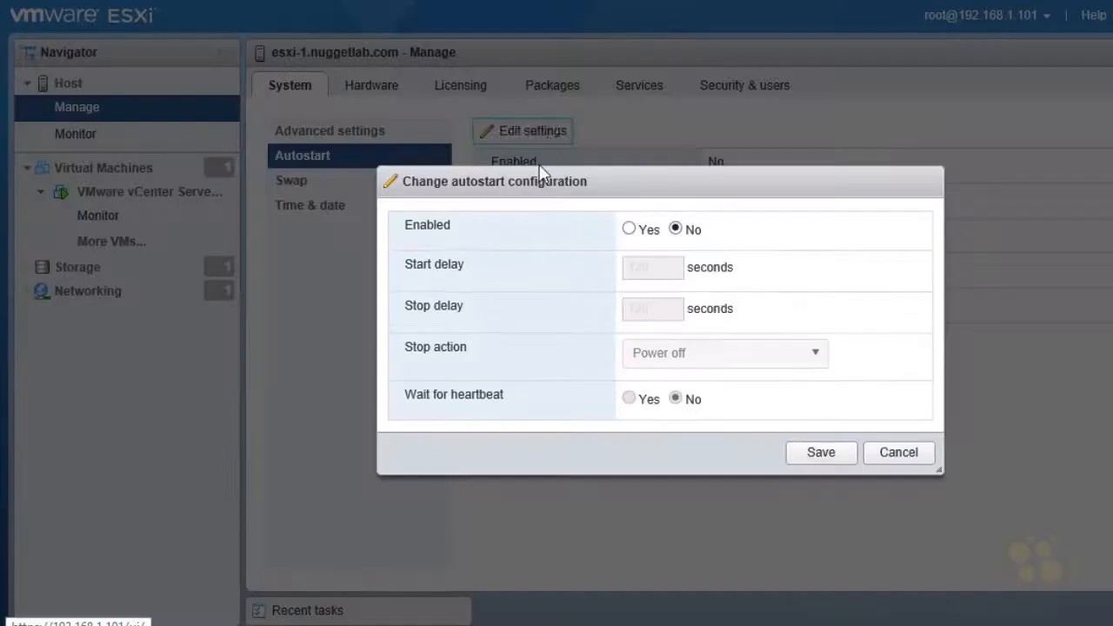
click(630, 229)
drag(648, 266, 609, 287)
text(15)
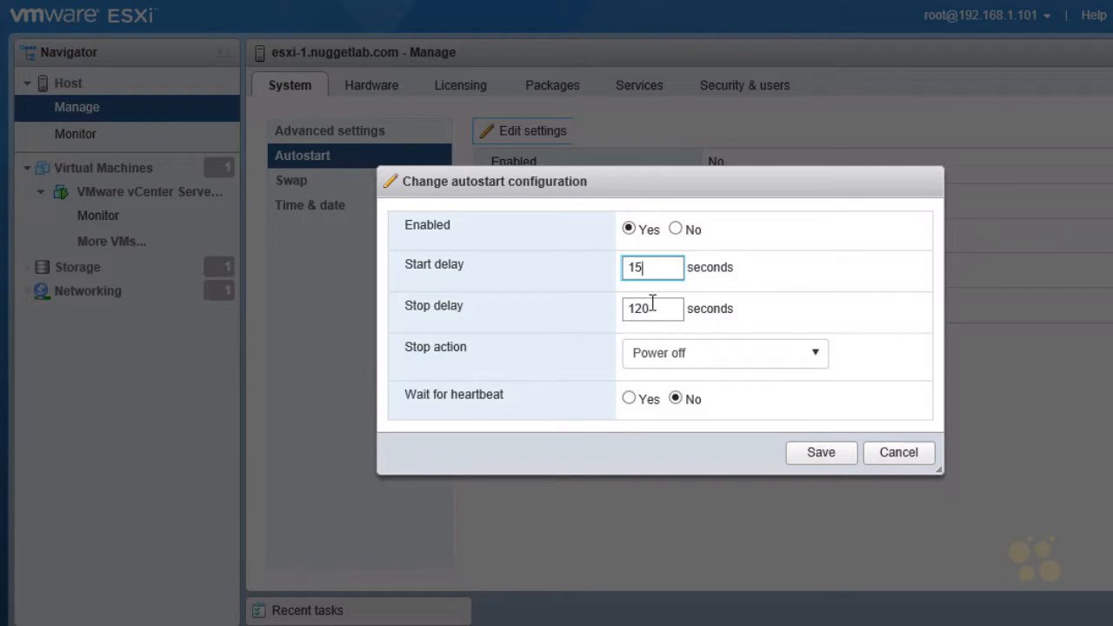
key(Tab)
text(15)
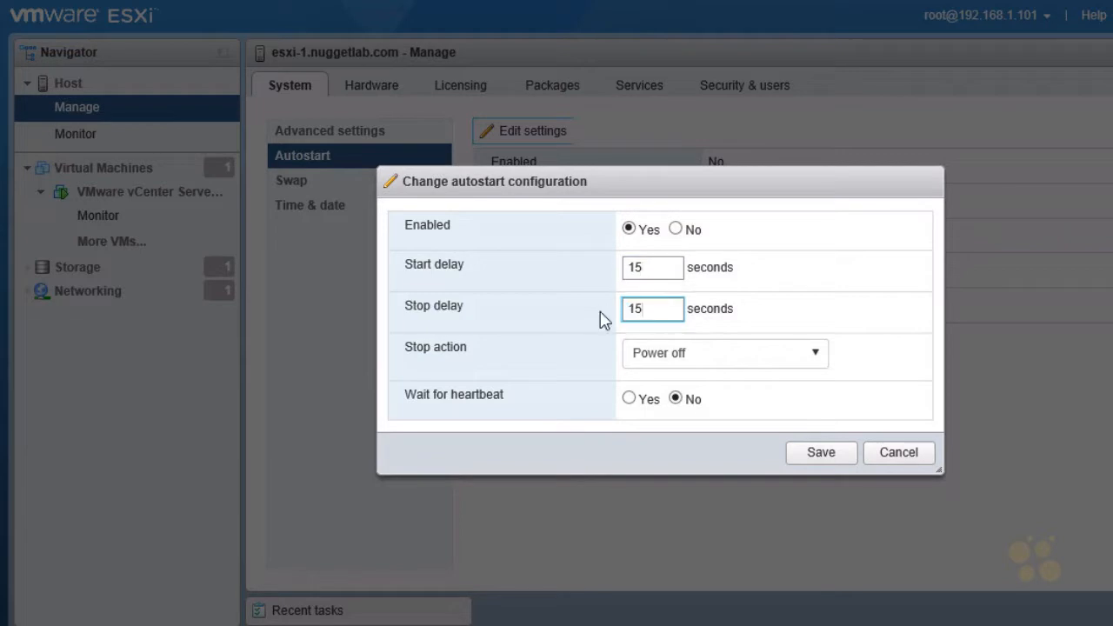
- Set the host's autostart stop action to Shut down and save the autostart configuration
click(818, 357)
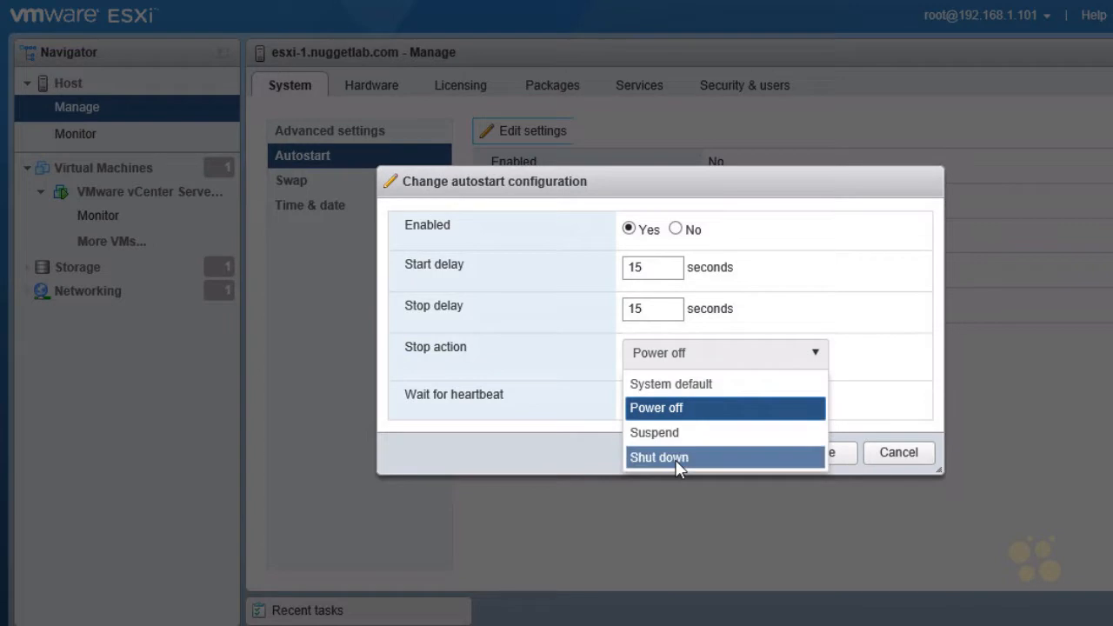
click(679, 457)
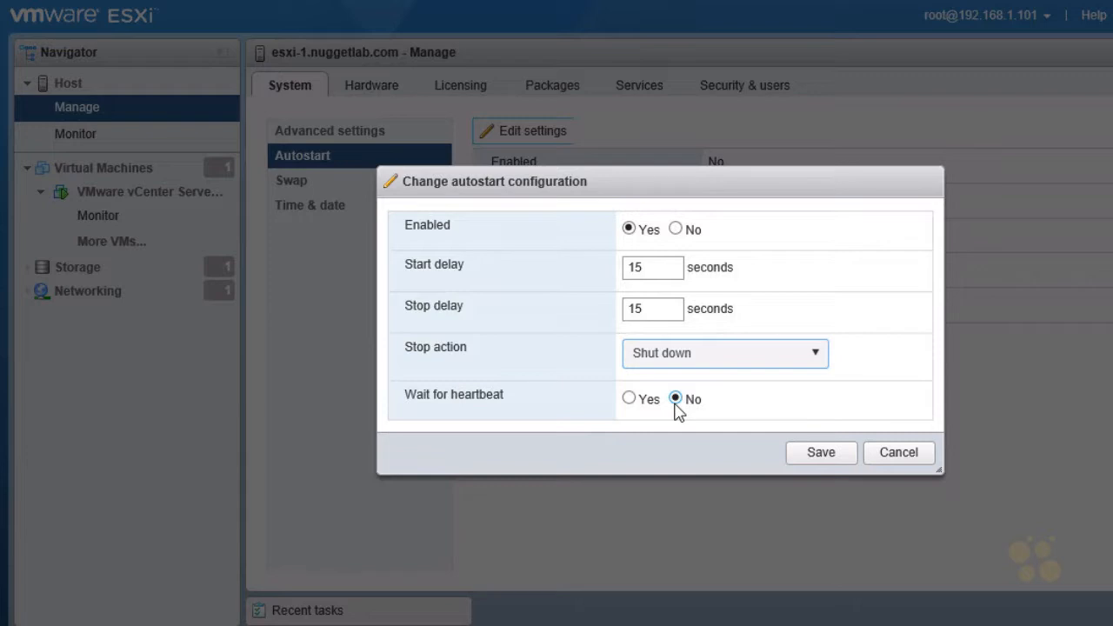
click(827, 458)
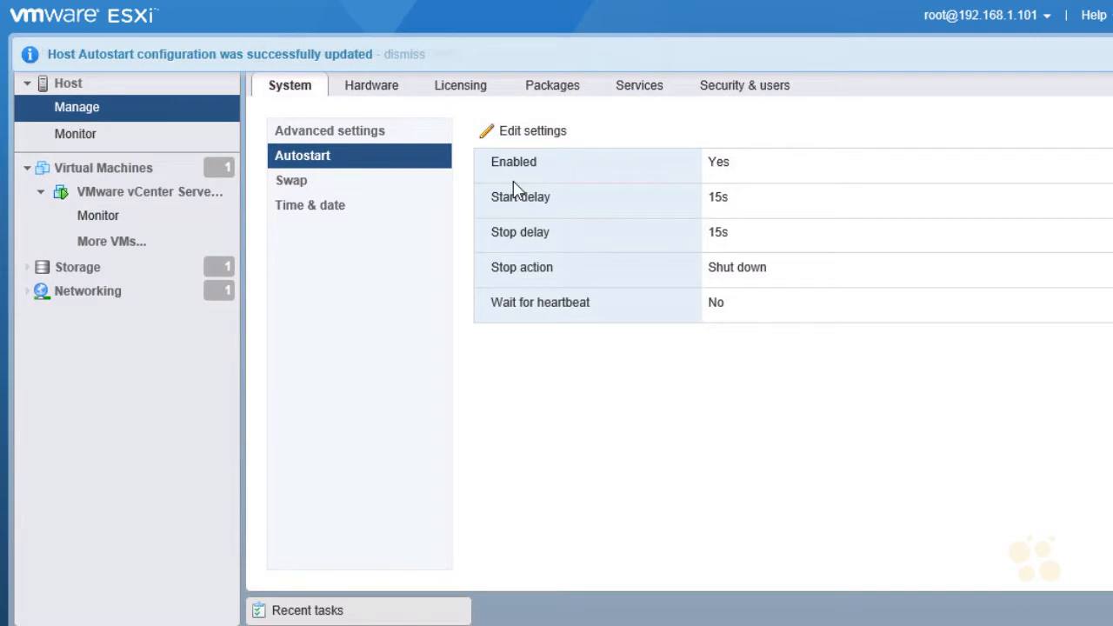
- Enable autostart for the VMware vCenter Server Appliance virtual machine
click(145, 192)
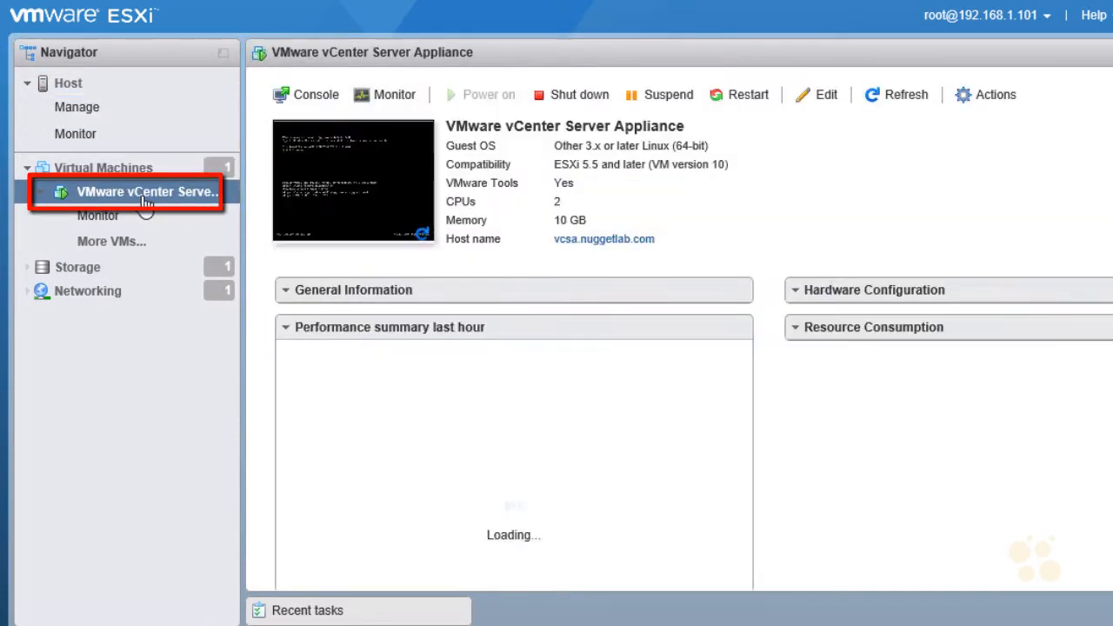
right_click(224, 200)
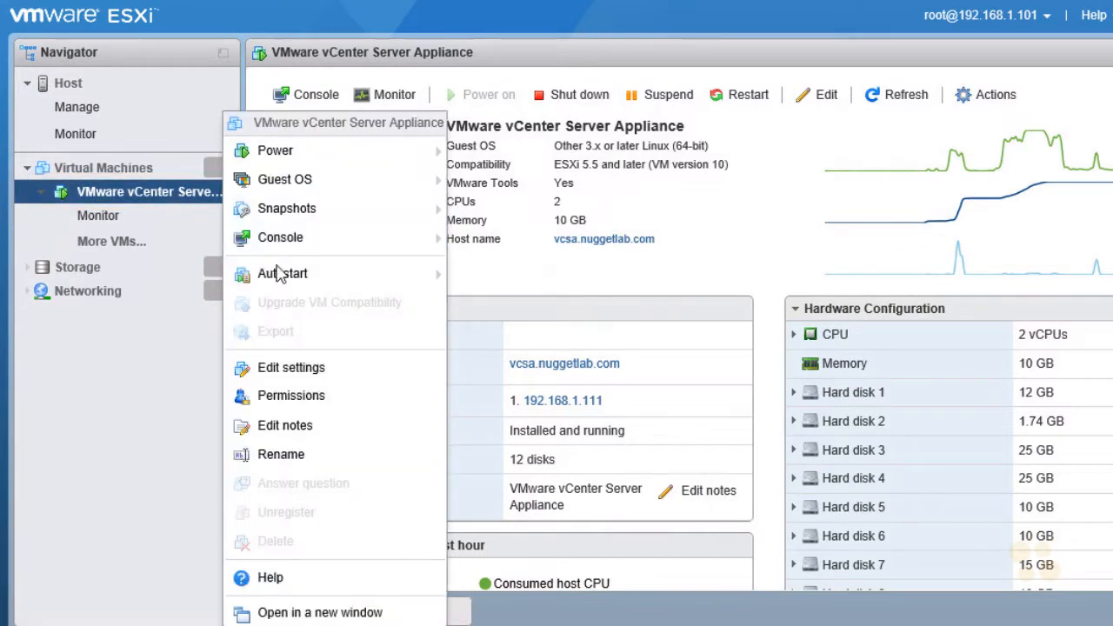
mouse_move(280, 276)
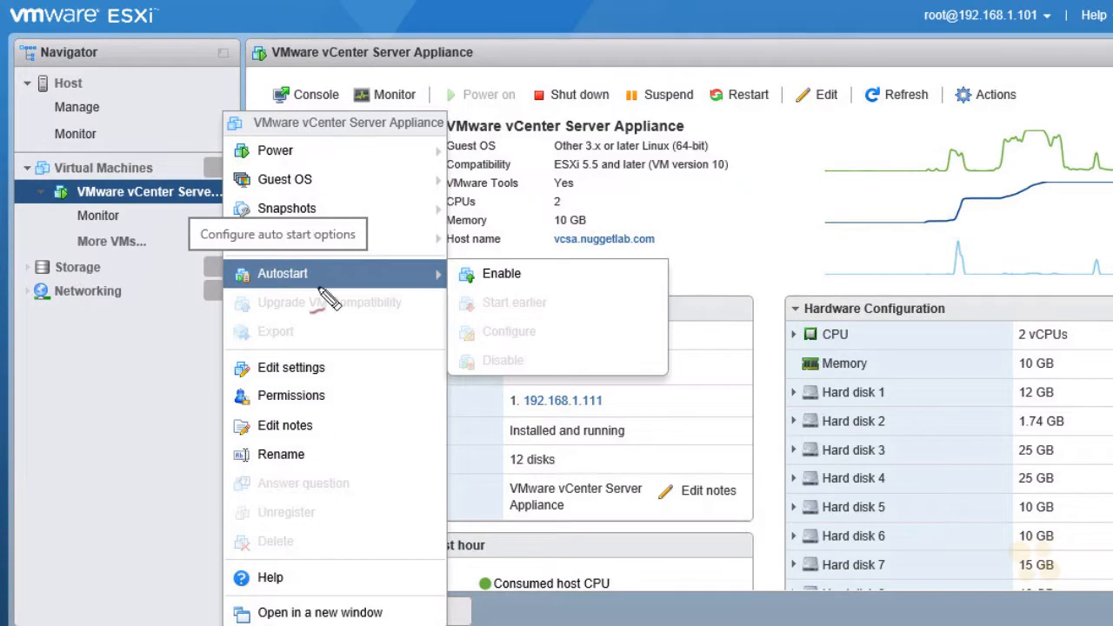
mouse_move(309, 111)
mouse_down()
mouse_move(261, 106)
mouse_move(260, 148)
mouse_move(407, 155)
mouse_move(439, 113)
mouse_move(287, 120)
mouse_up()
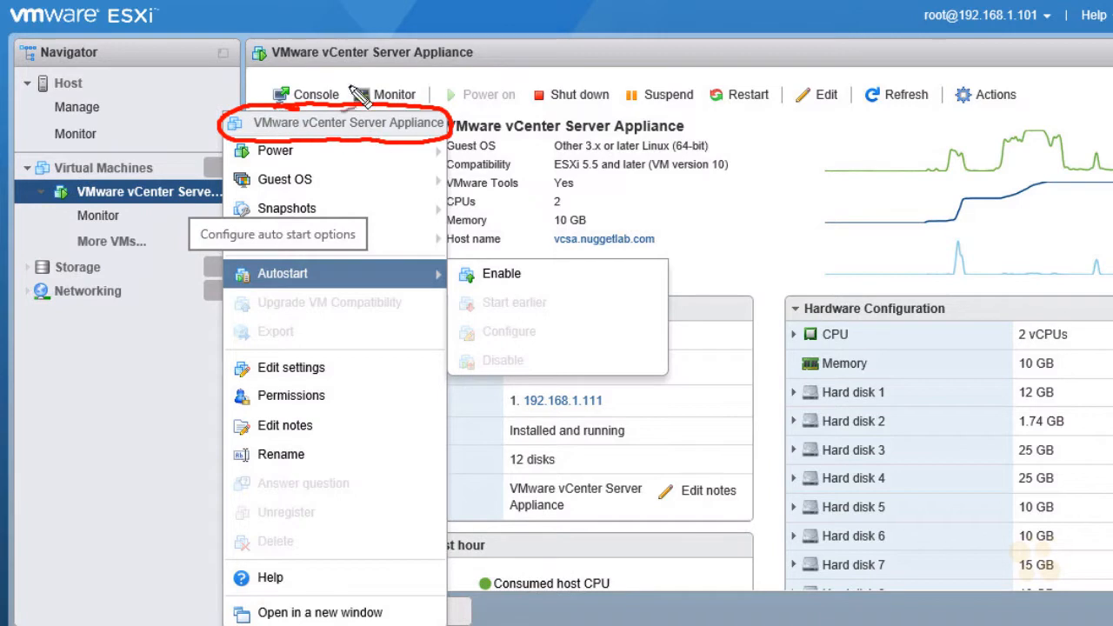
drag(125, 63, 100, 79)
mouse_move(105, 70)
mouse_down()
mouse_move(116, 83)
mouse_move(103, 132)
mouse_move(119, 135)
mouse_up()
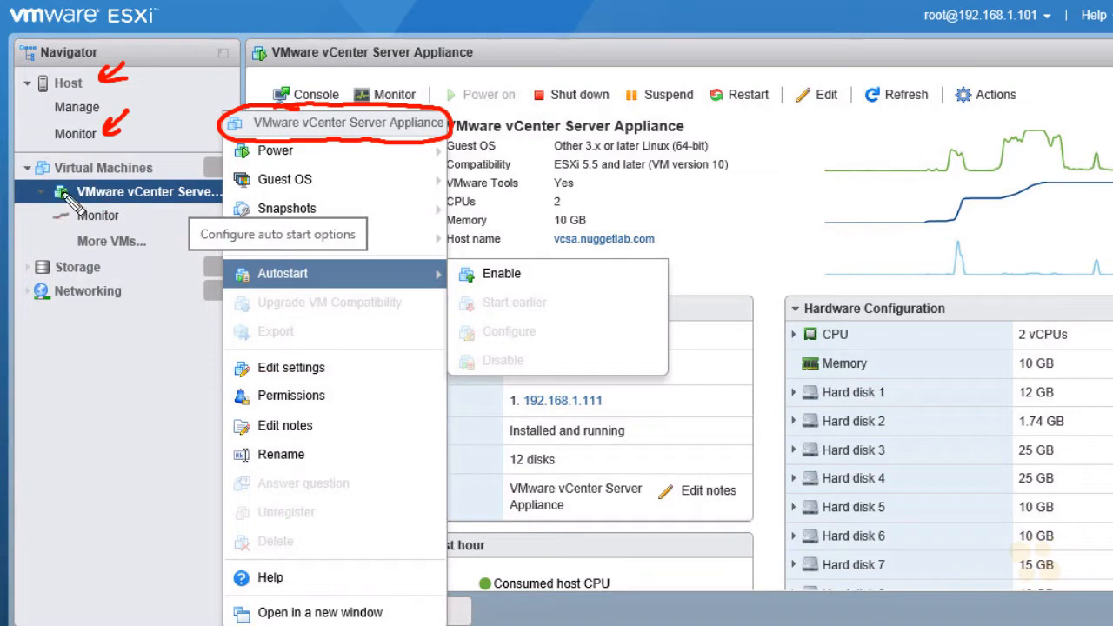
mouse_move(357, 190)
mouse_down()
mouse_move(364, 151)
mouse_move(376, 163)
mouse_up()
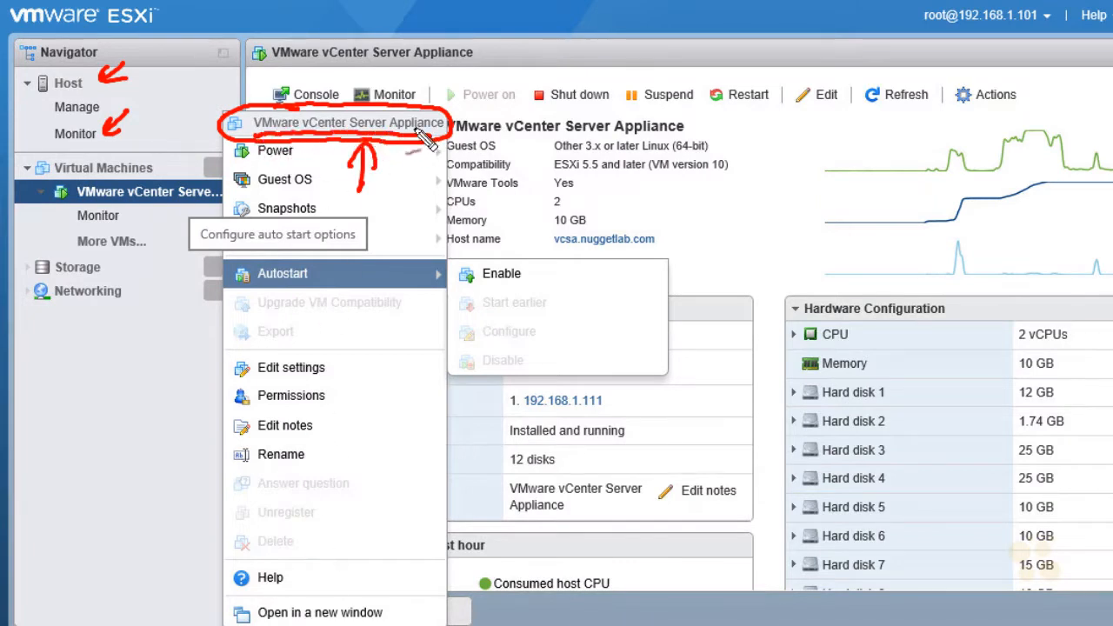
key(Escape)
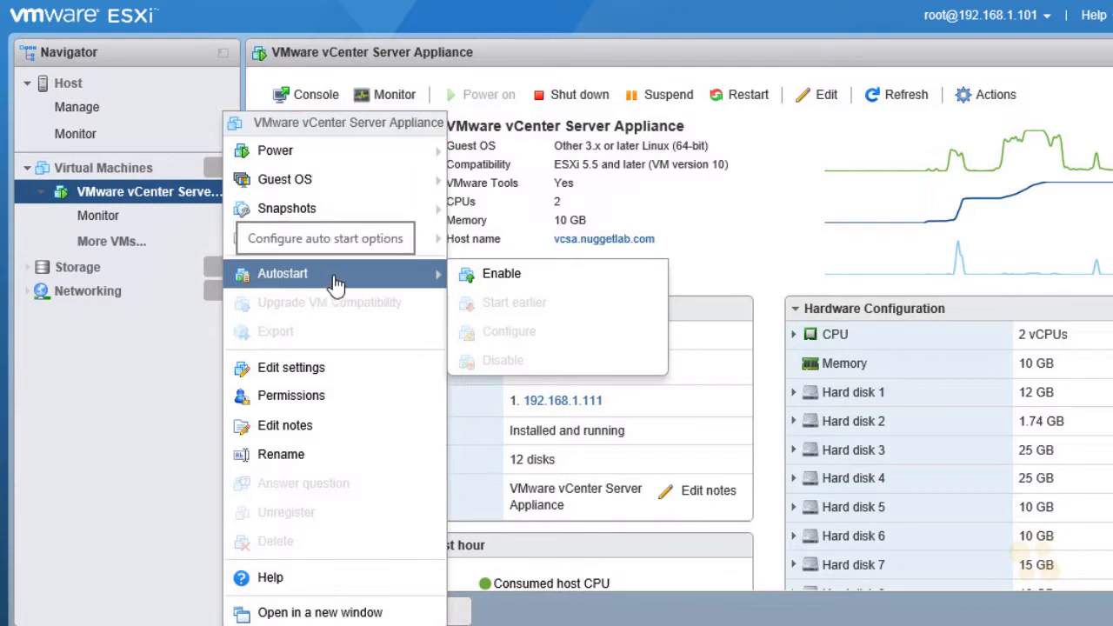
click(504, 275)
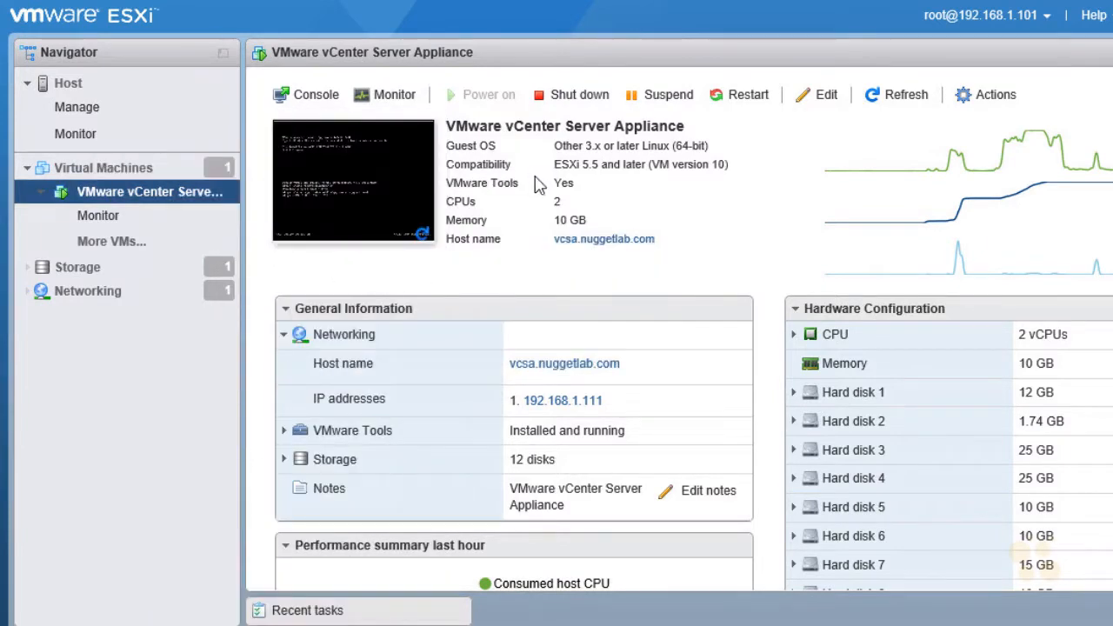
- Configure the appliance VM's own autostart with the stop action Shut down, and save it
right_click(204, 193)
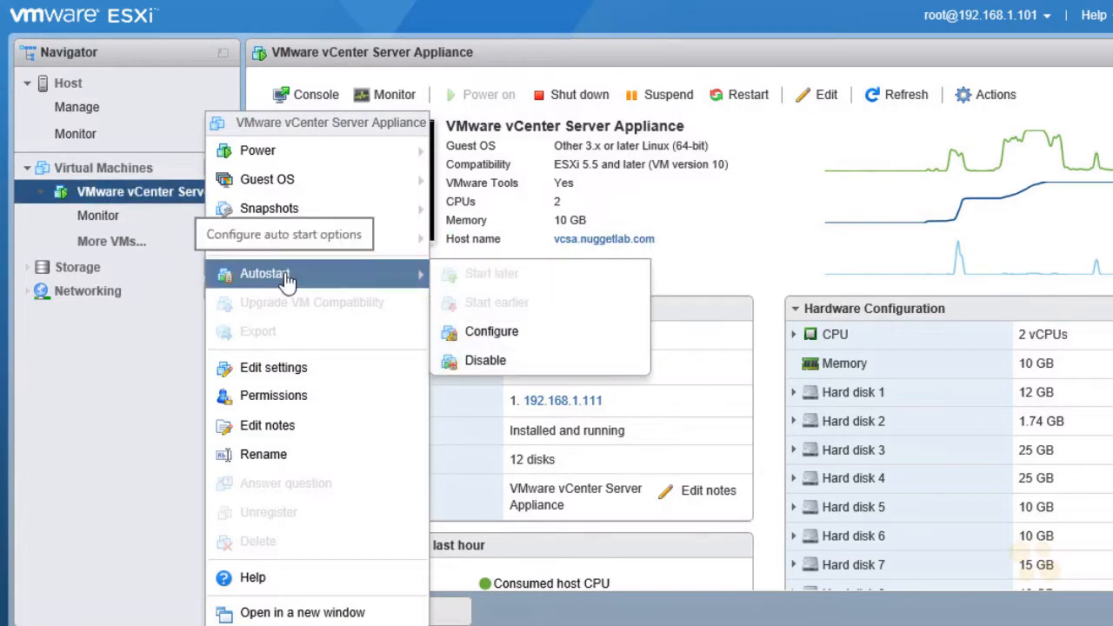
click(538, 341)
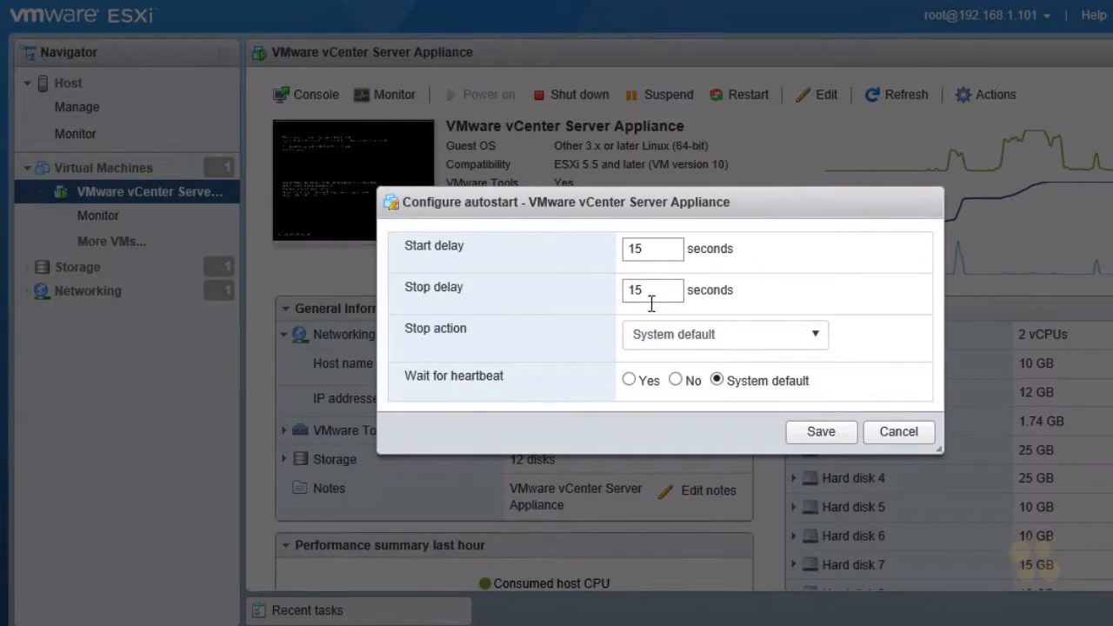
click(816, 344)
click(701, 441)
click(813, 343)
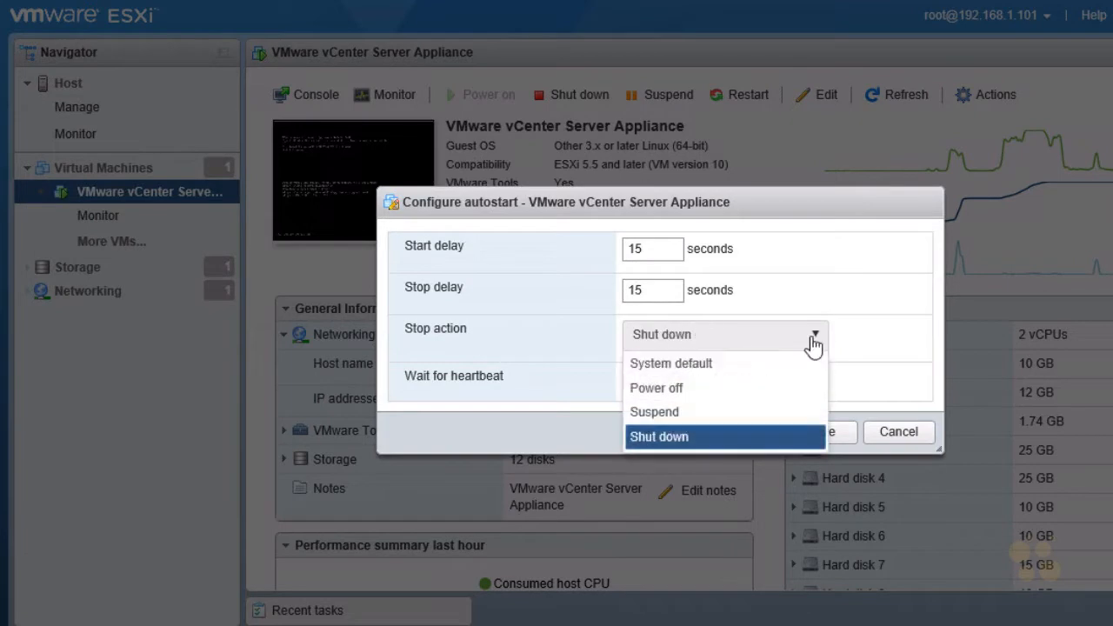
click(692, 439)
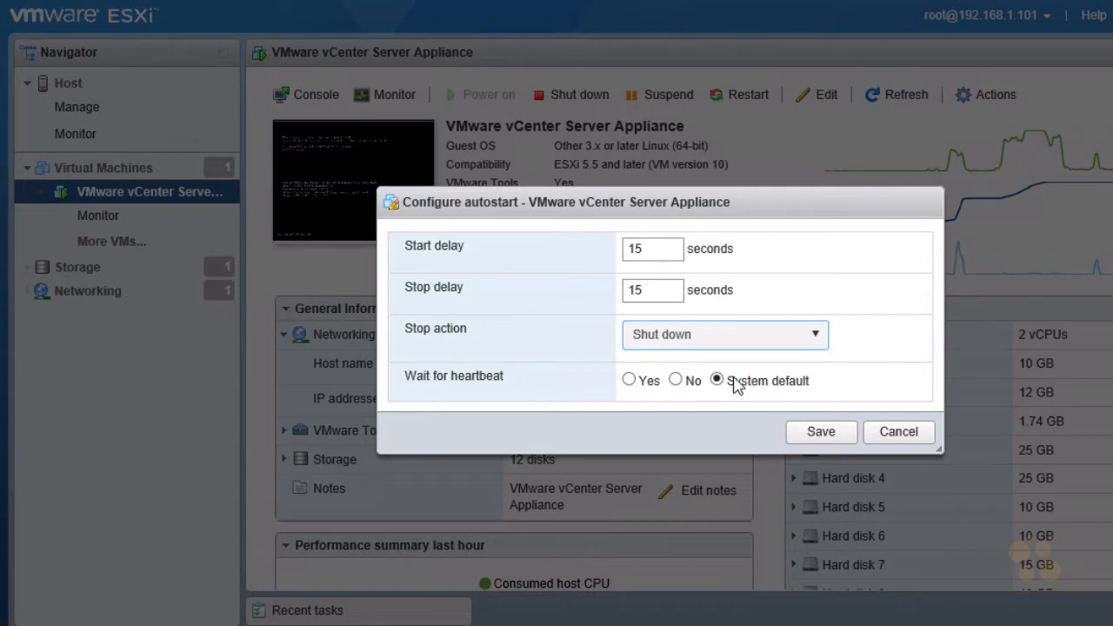
click(820, 433)
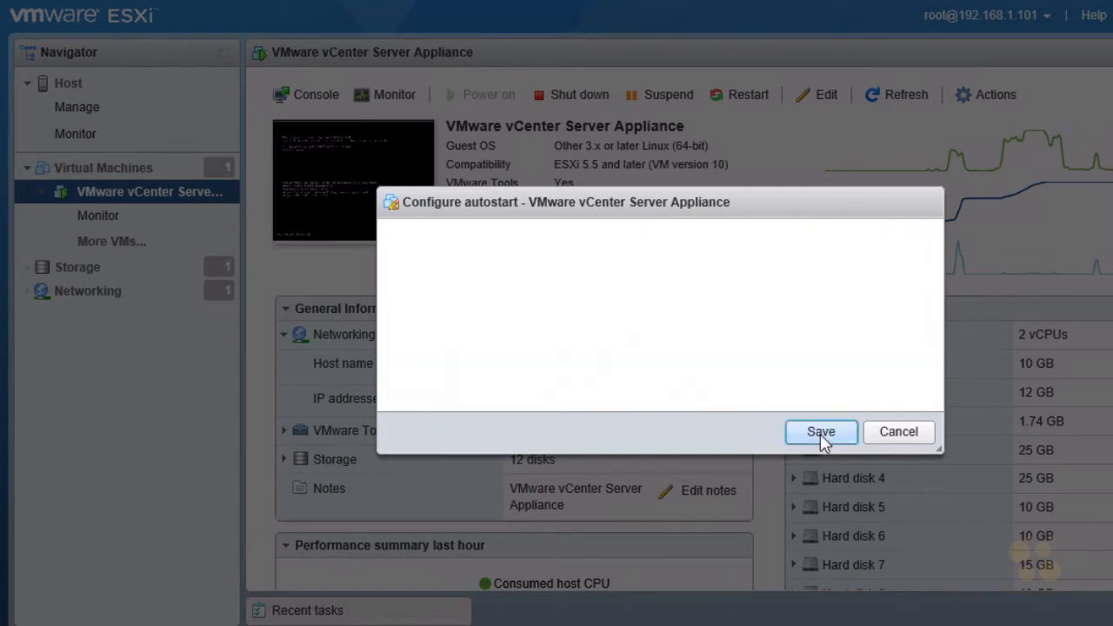